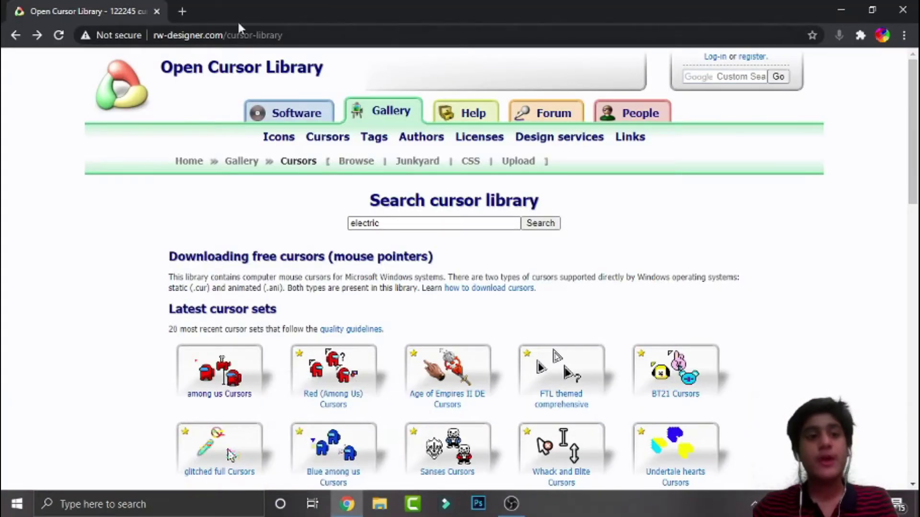
Reload the rw-designer Open Cursor Library page from the address bar so the search is empty
double_click(291, 34)
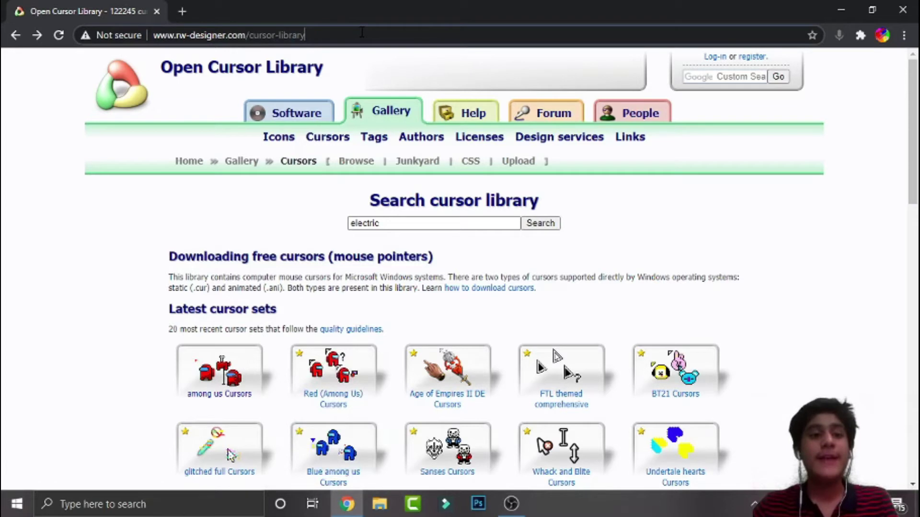
left_click_drag(305, 34, 151, 34)
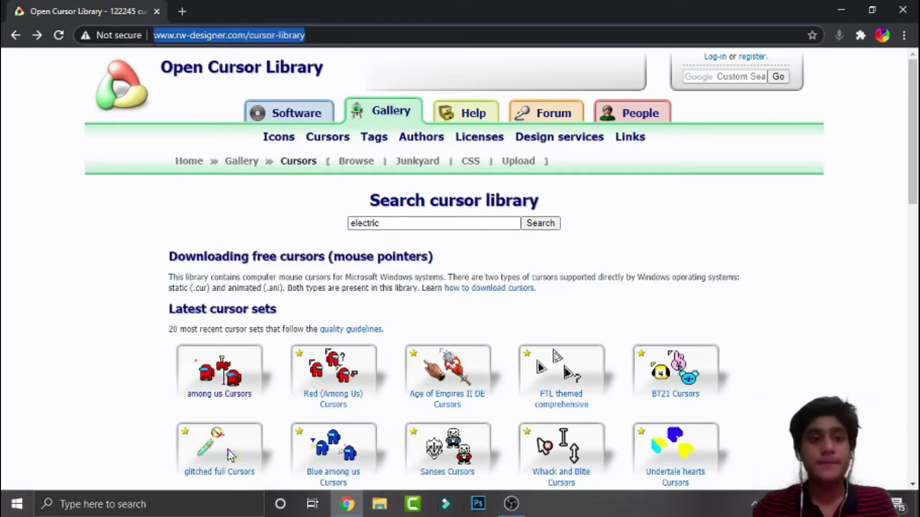
key("Return")
scroll(488, 189, "down", 2)
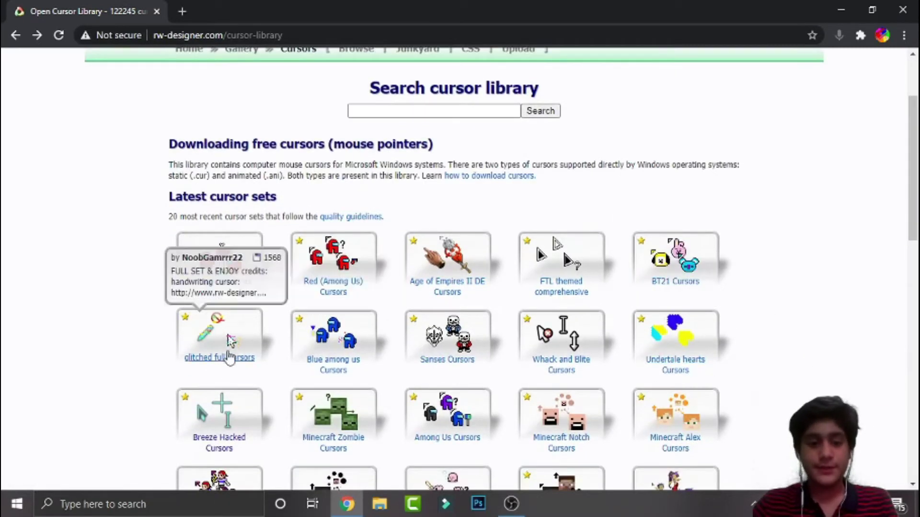
scroll(663, 394, "down", 3)
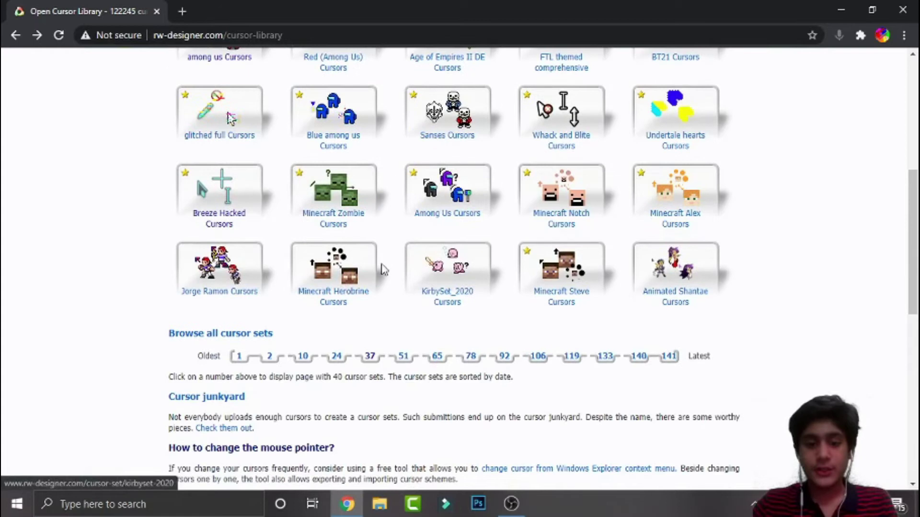
scroll(466, 310, "up", 5)
scroll(431, 251, "up", 3)
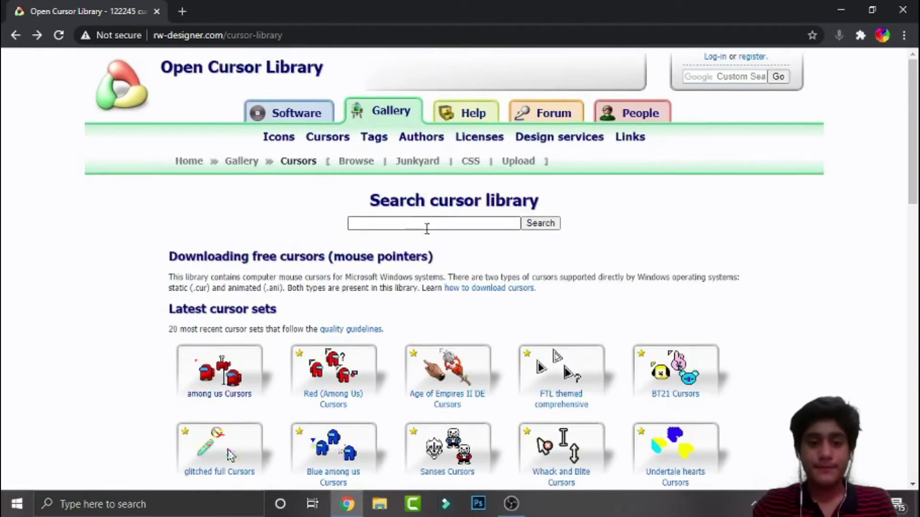
Search the library for 'electric' and open the Electric Lightning cursor page to download it
left_click(429, 226)
type("electric")
left_click(370, 248)
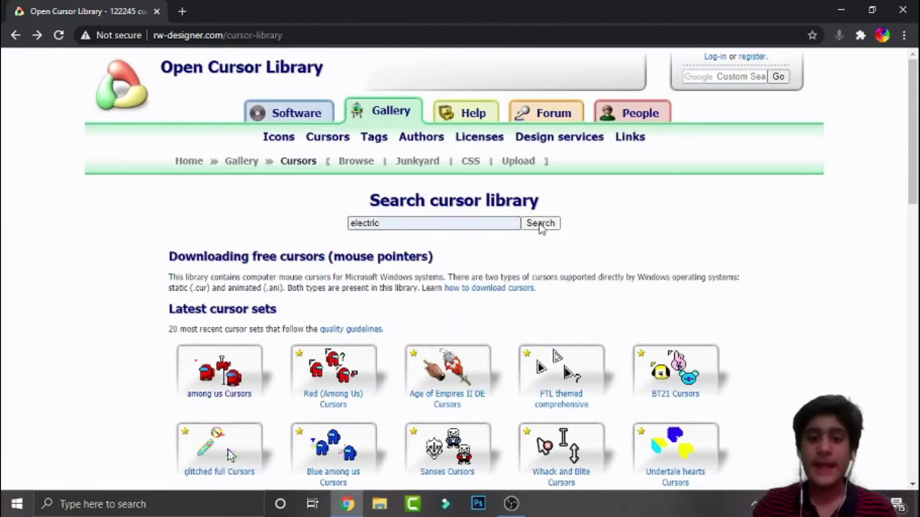
left_click(541, 223)
scroll(584, 272, "down", 3)
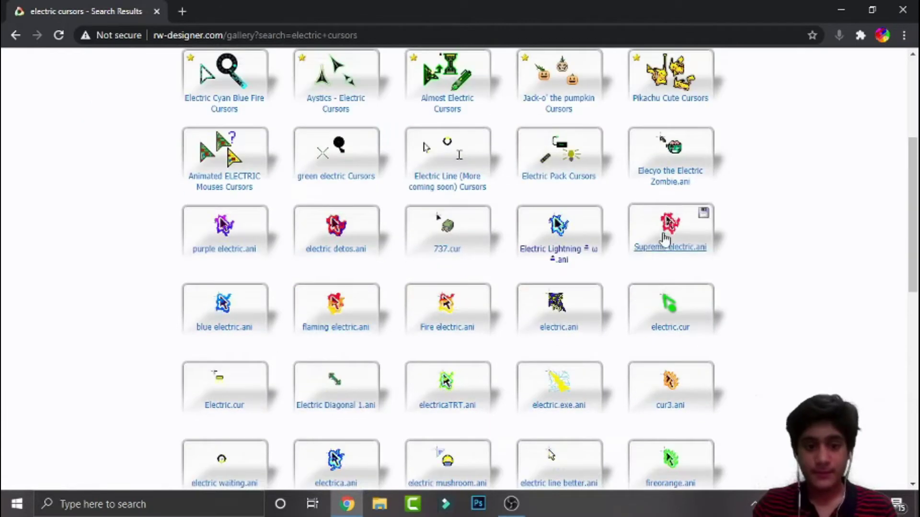
left_click(559, 248)
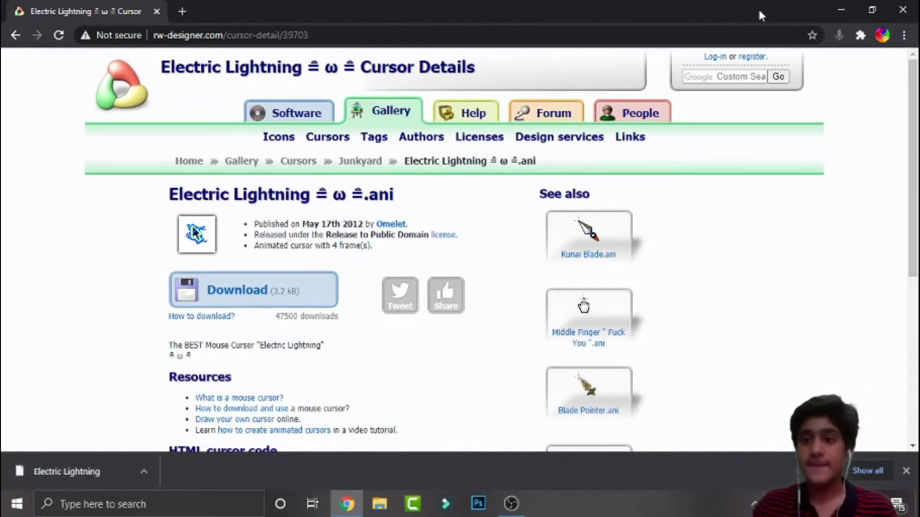
Create a desktop folder named 'mouse' and move it into the desktop icon column
left_click(841, 10)
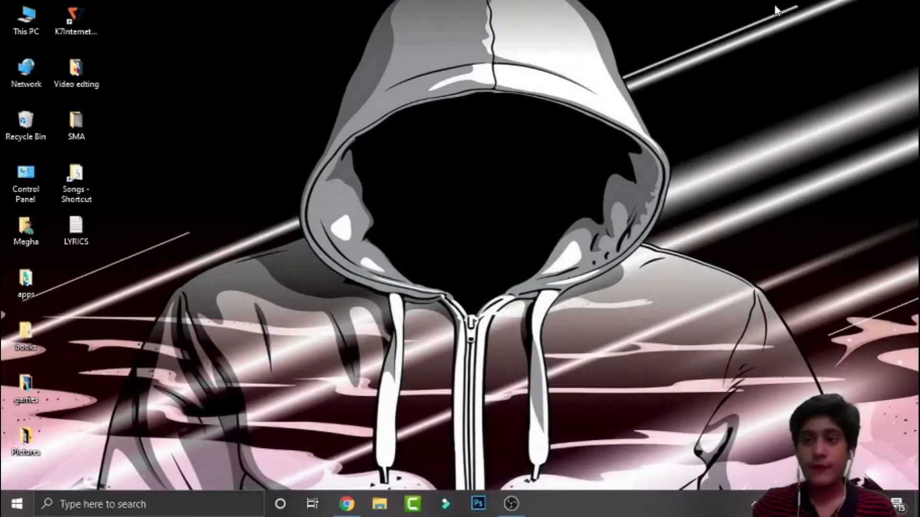
right_click(247, 39)
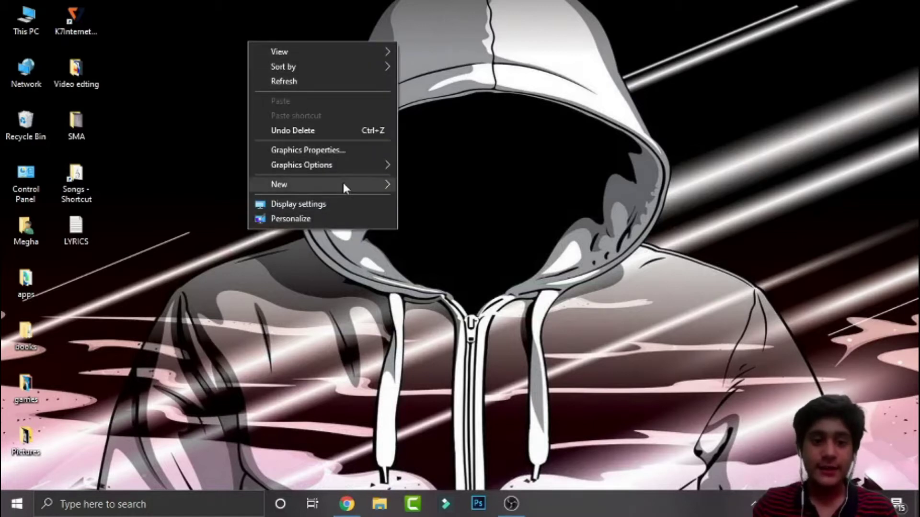
mouse_move(316, 185)
left_click(428, 186)
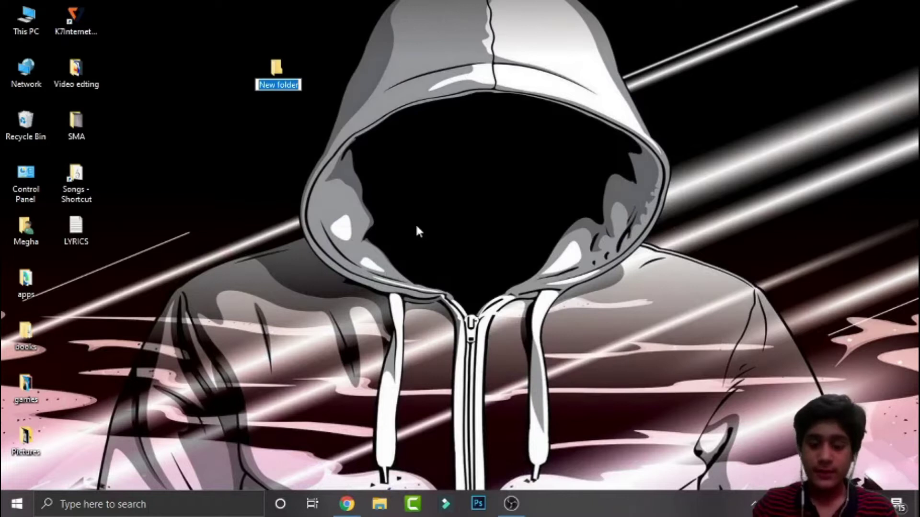
key("BackSpace")
type("mouse")
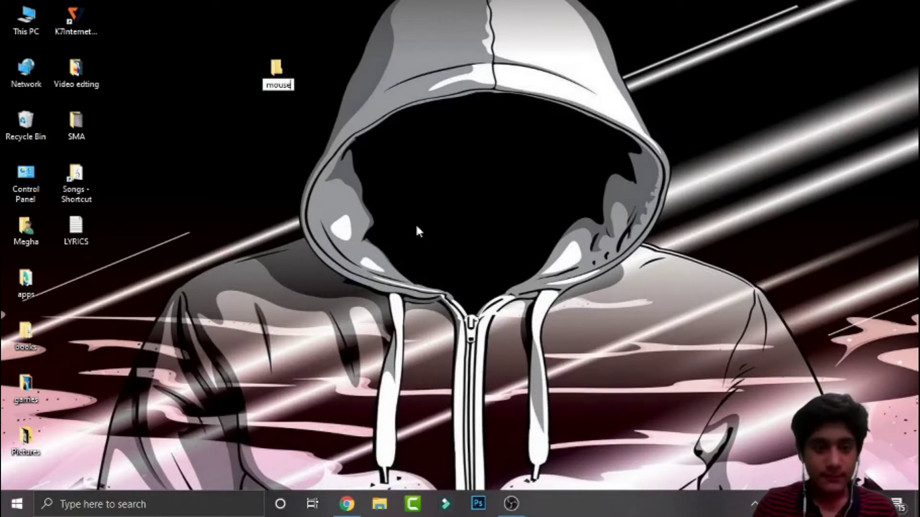
key("Return")
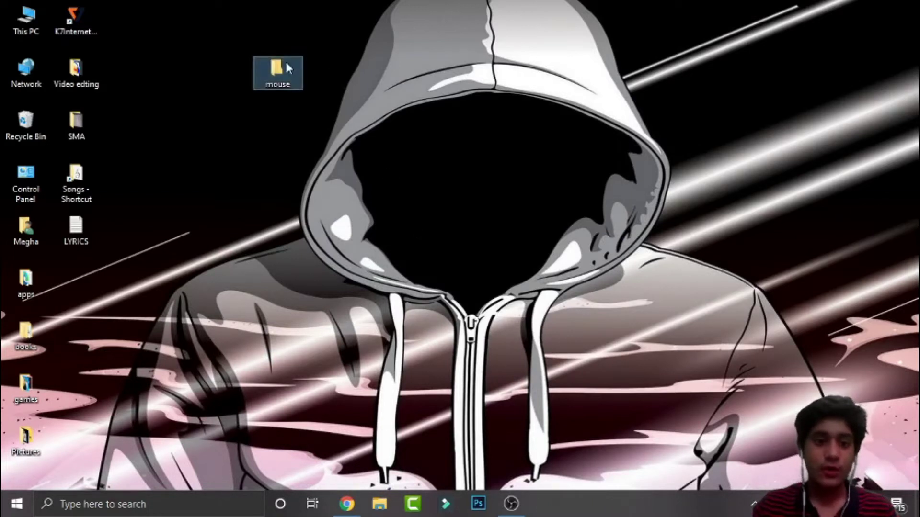
mouse_move(136, 376)
left_mouse_down()
mouse_move(75, 338)
mouse_move(86, 269)
left_mouse_up()
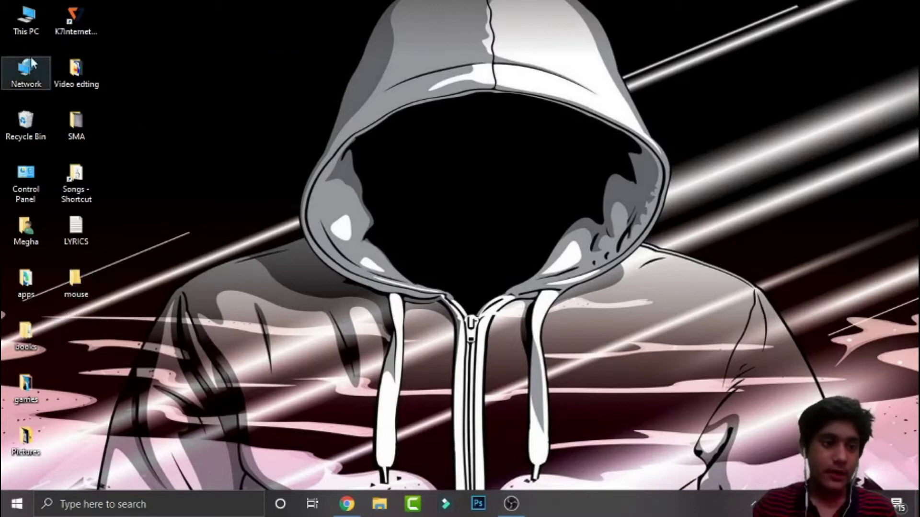
Move the Electric Lightning cursor file from Downloads into the desktop 'mouse' folder
double_click(39, 17)
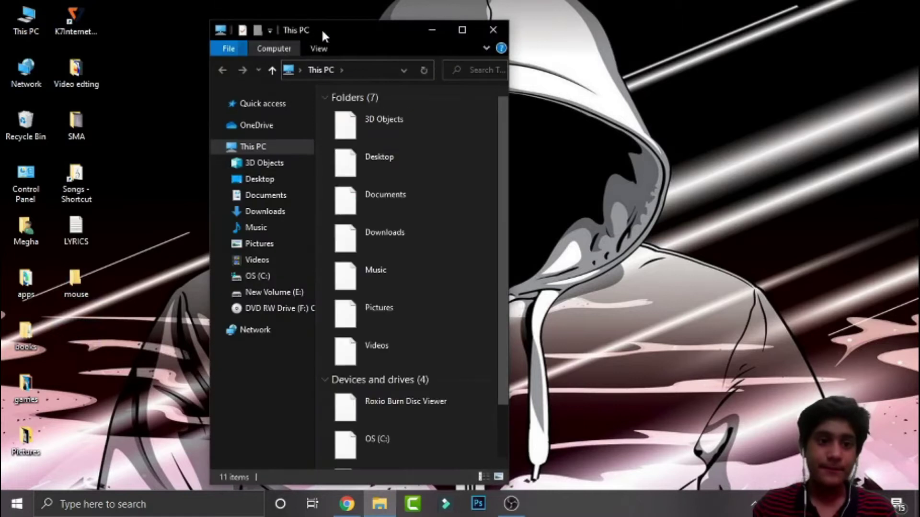
left_click(260, 179)
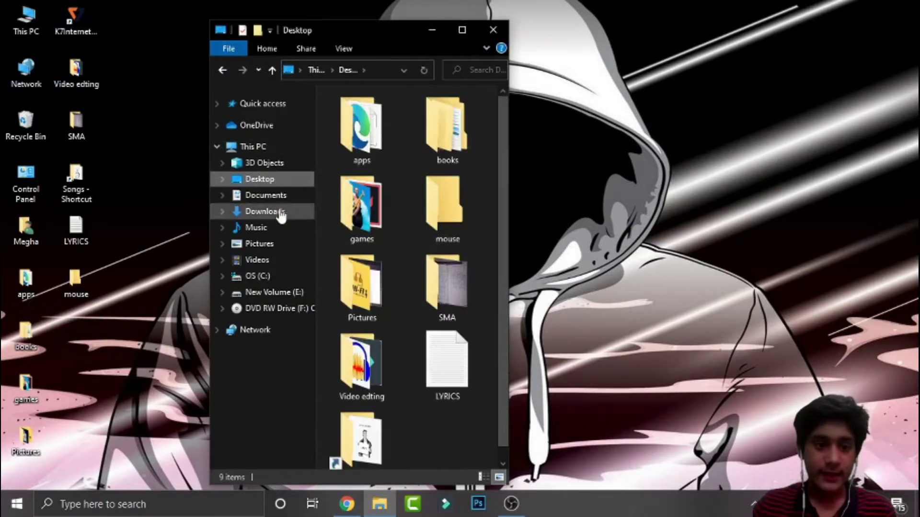
left_click(265, 212)
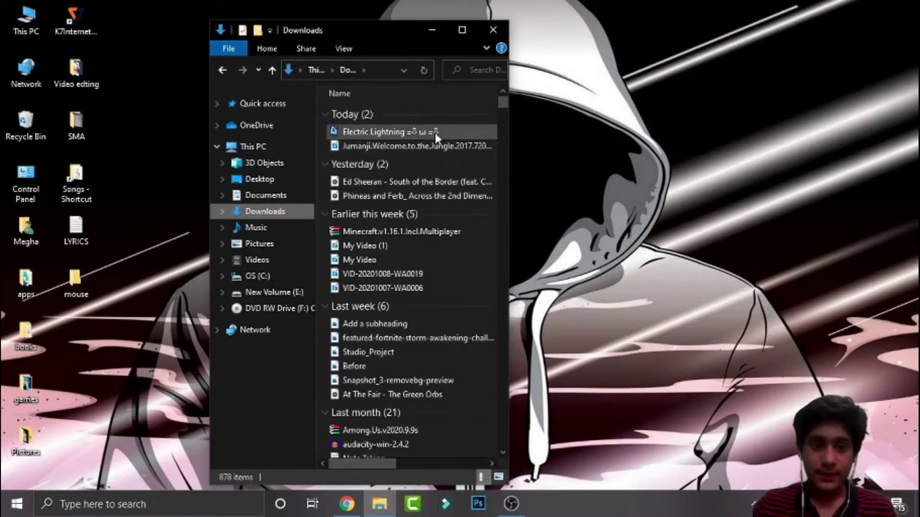
left_click_drag(435, 134, 347, 143)
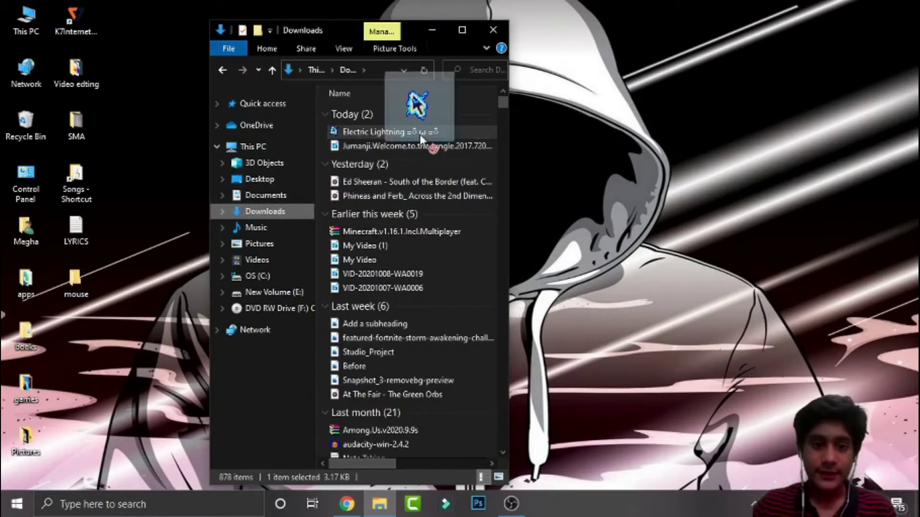
left_click_drag(347, 143, 79, 284)
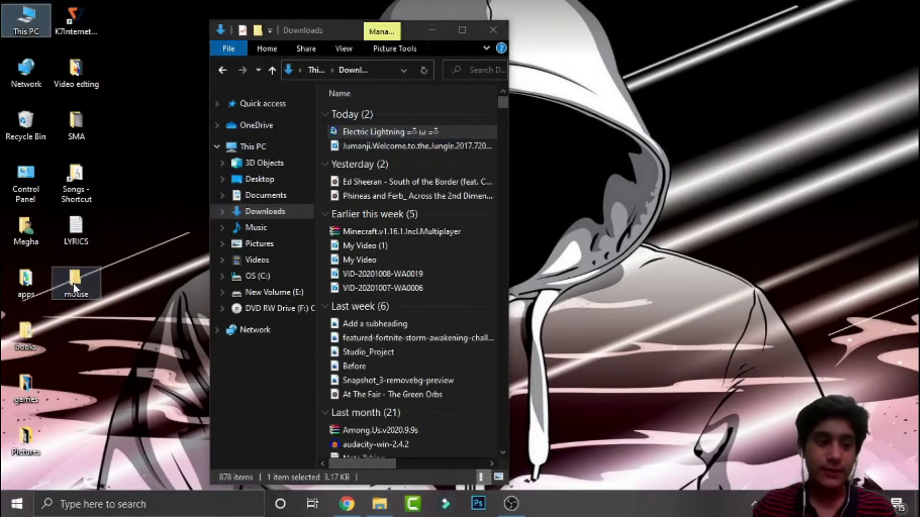
left_click(493, 29)
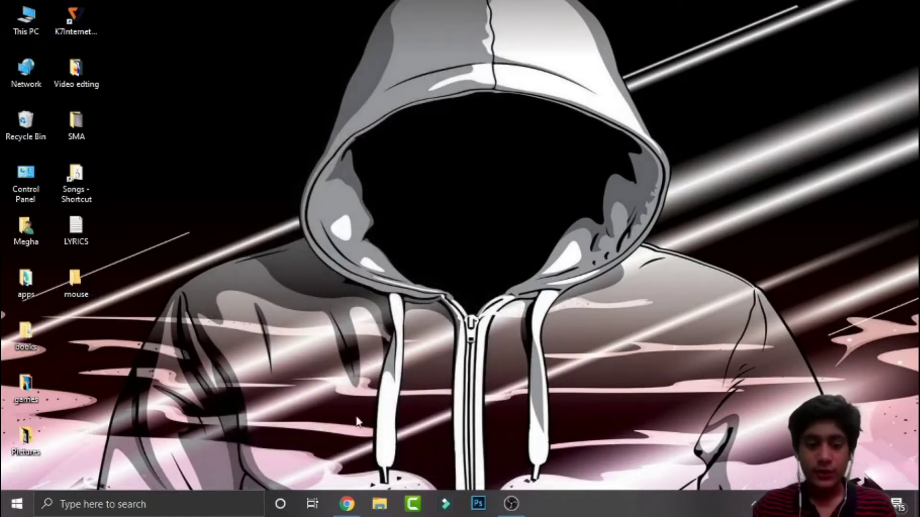
Open the Settings app by searching 'settings' in Windows Search
left_click(223, 504)
type("s")
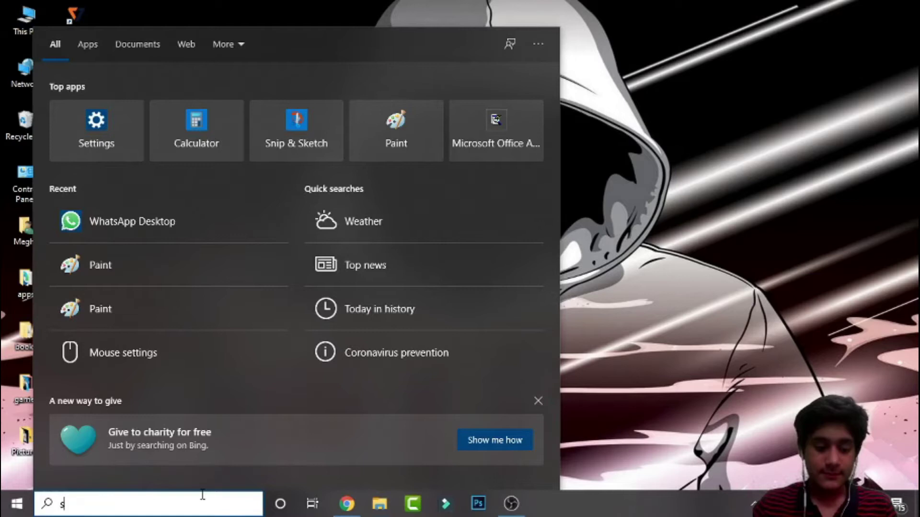
type("ettings")
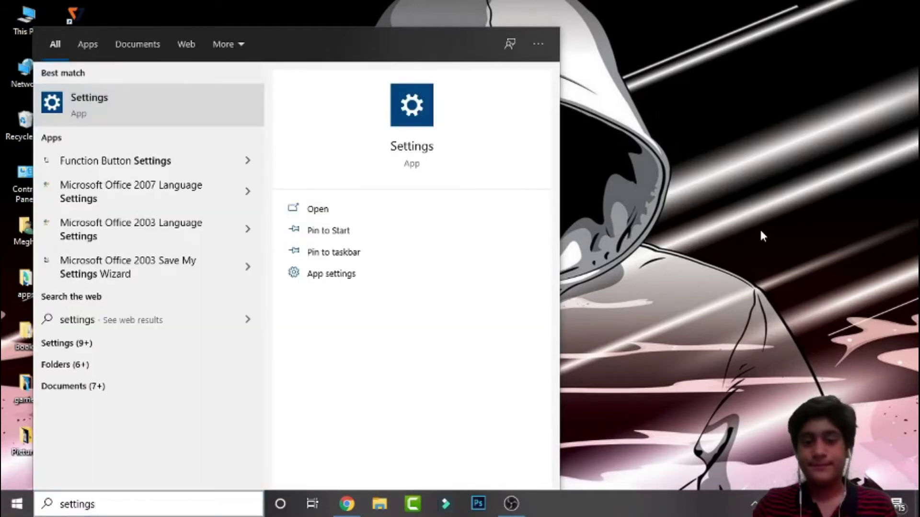
key("Return")
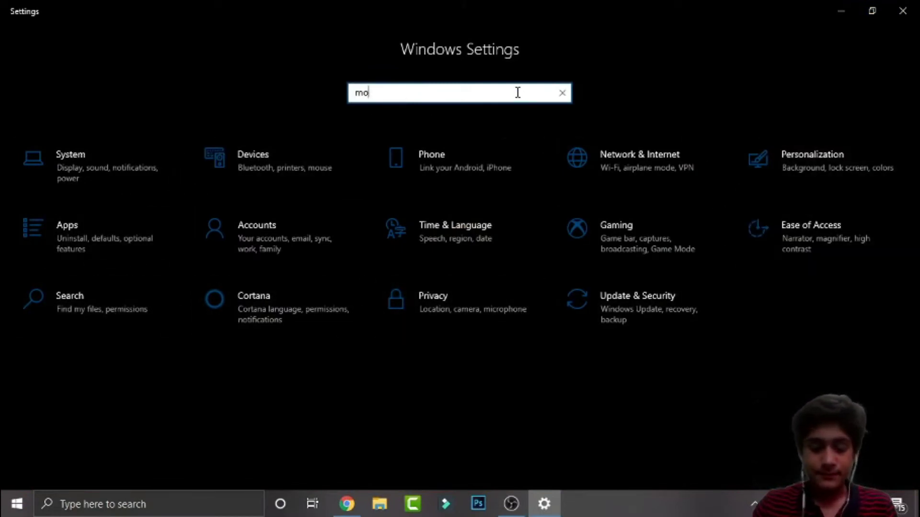
type("mouse")
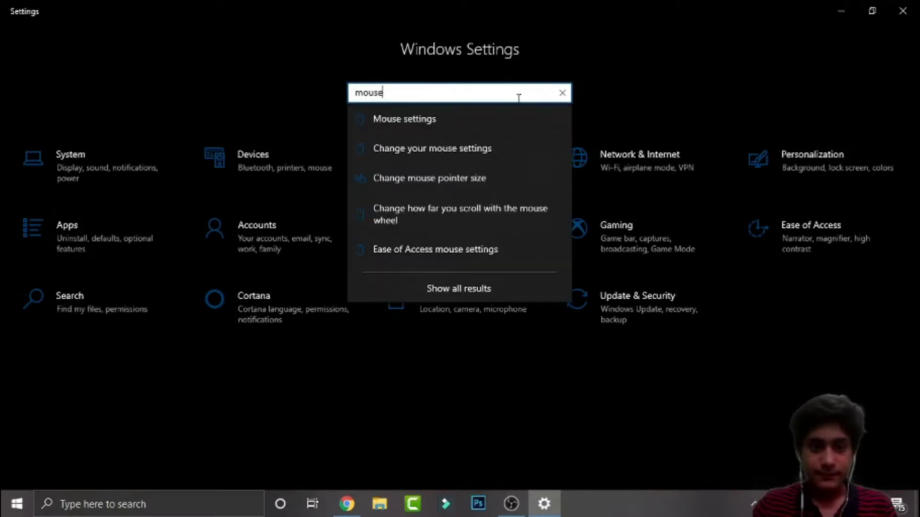
Go from Mouse settings to Additional mouse options and show the Pointers tab
left_click(500, 117)
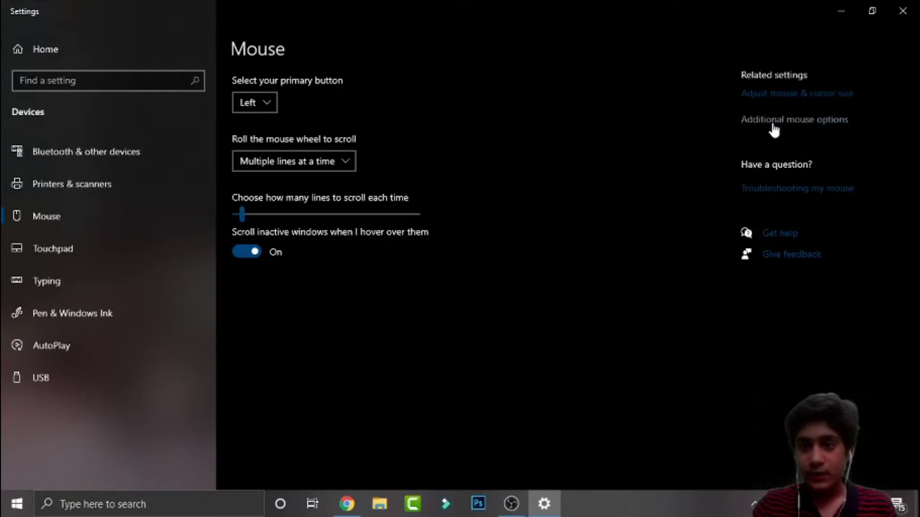
left_click(805, 122)
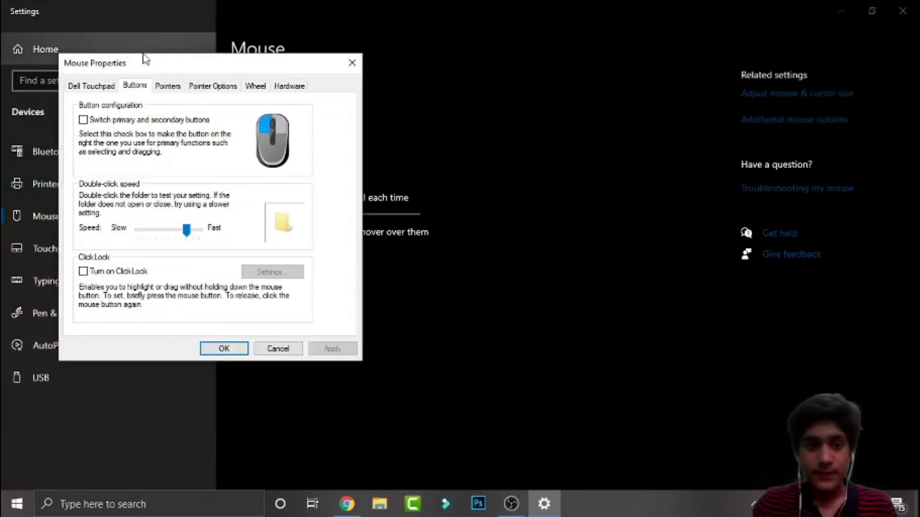
left_click(167, 87)
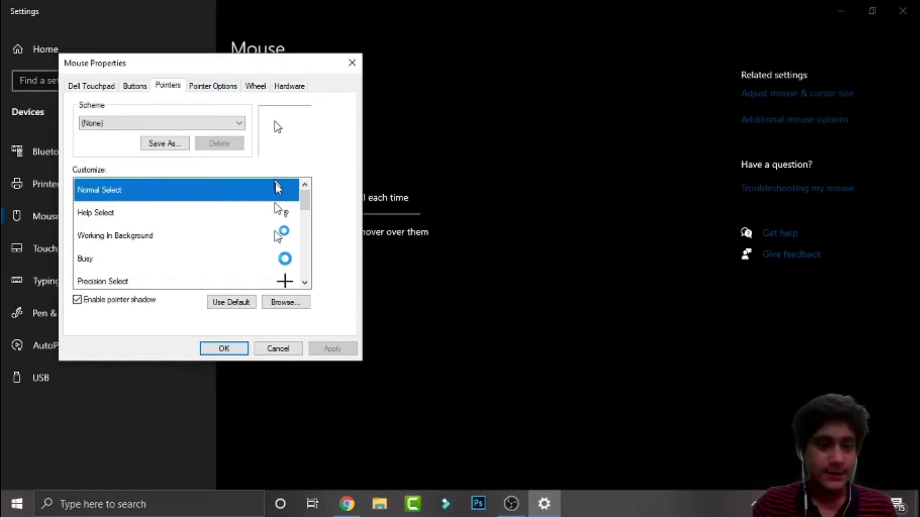
Set the Normal Select pointer to the Electric Lightning file in Desktop > mouse
left_click(282, 302)
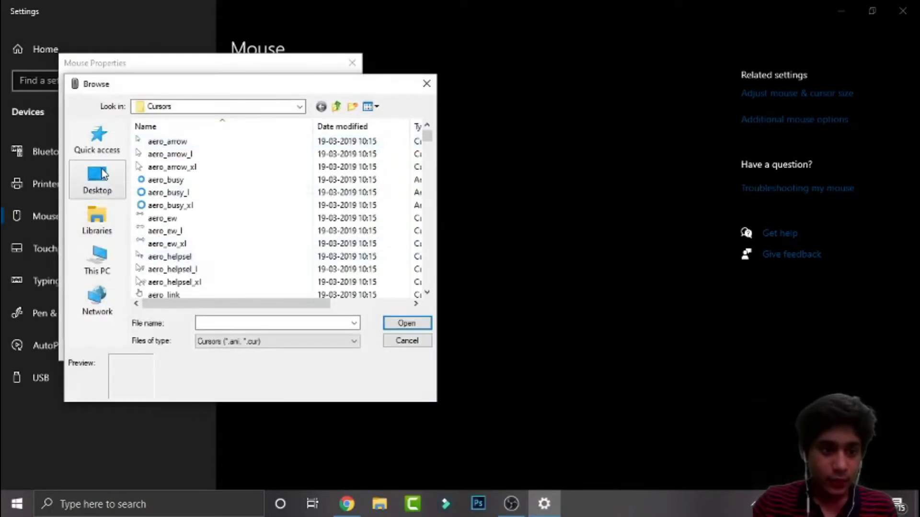
left_click(98, 178)
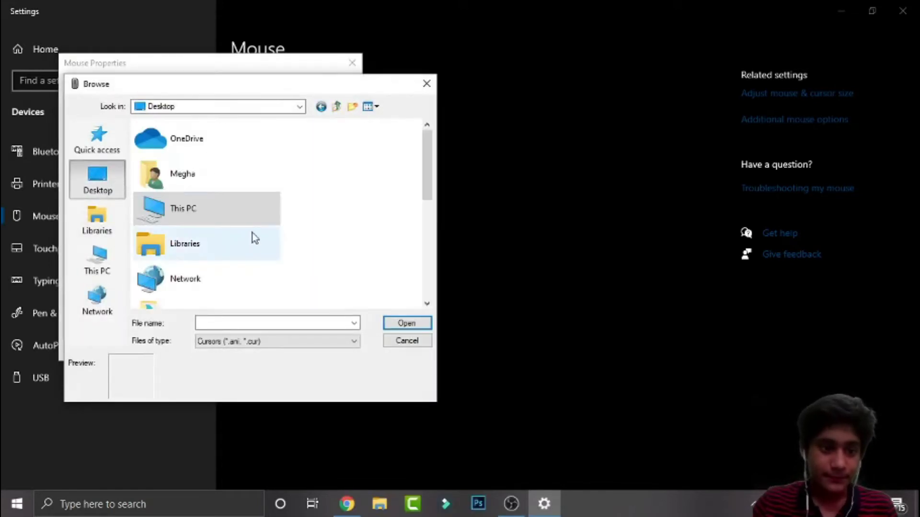
scroll(253, 233, "down", 5)
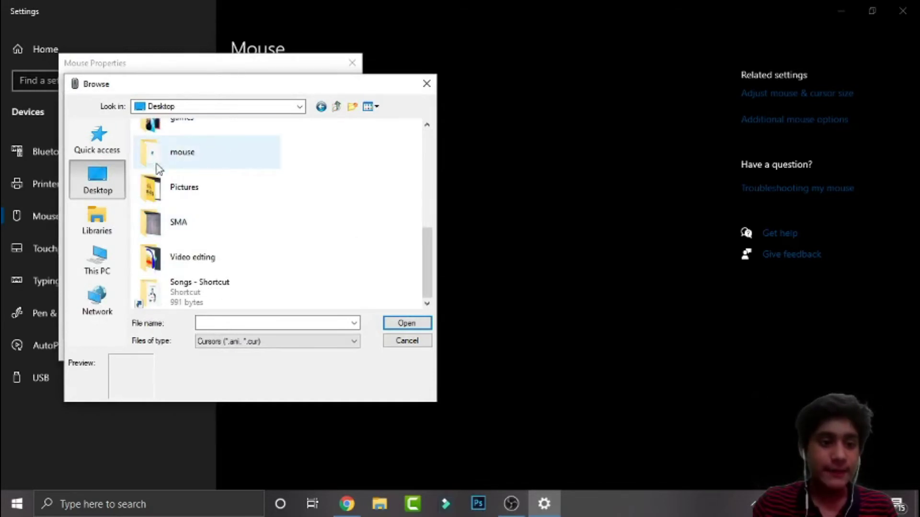
double_click(212, 167)
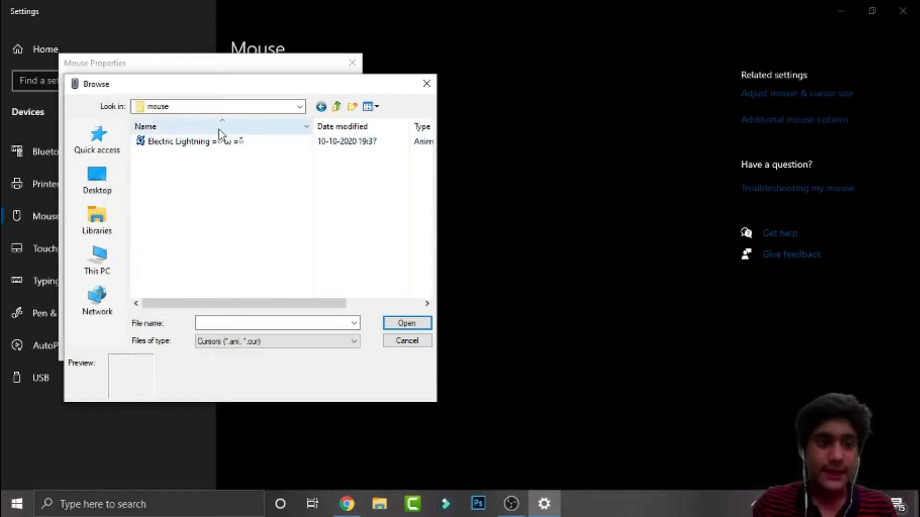
left_click(222, 144)
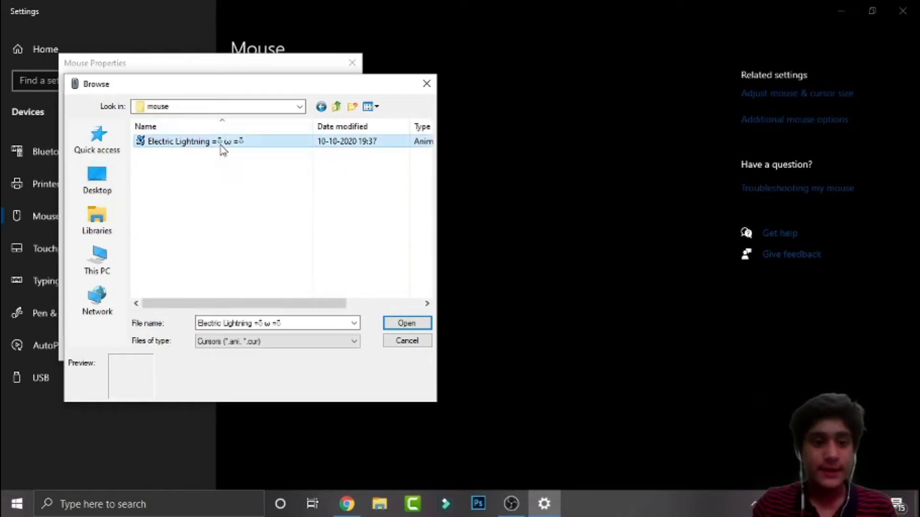
left_click(398, 325)
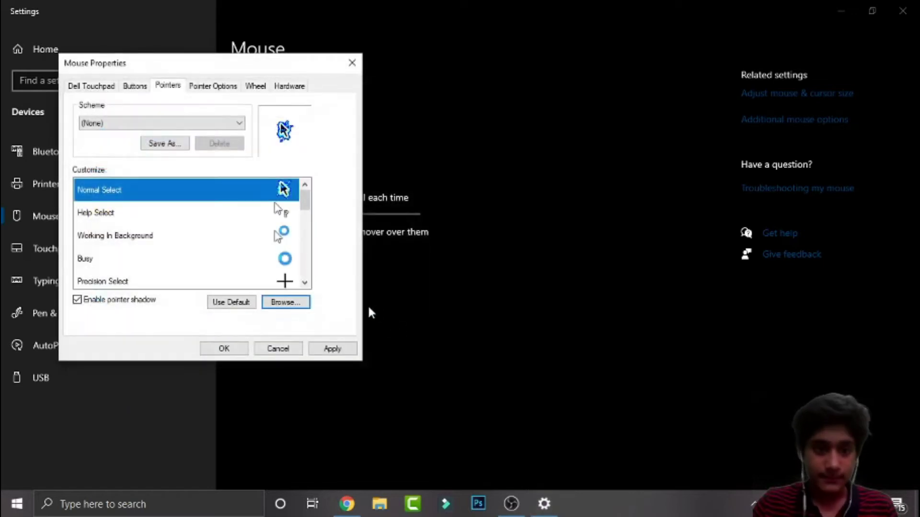
Apply and confirm the Electric Lightning pointer, then close Settings
left_click(332, 349)
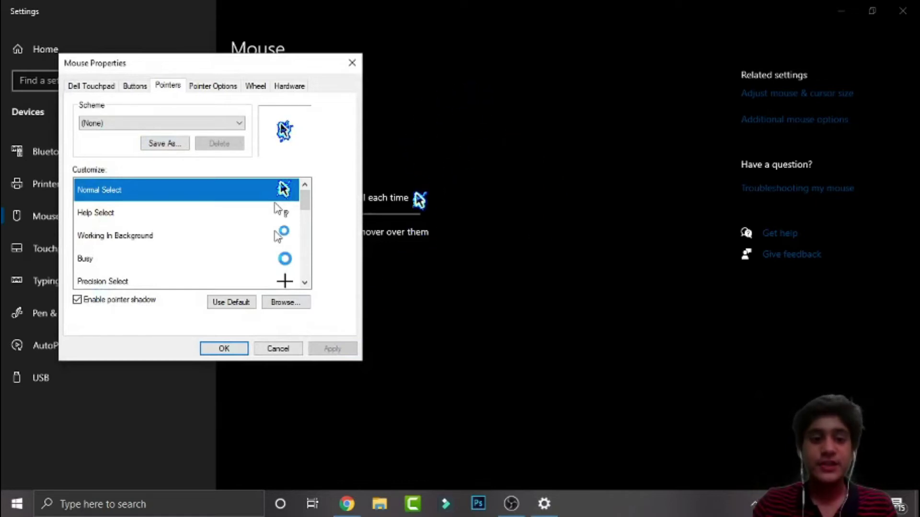
left_click(224, 349)
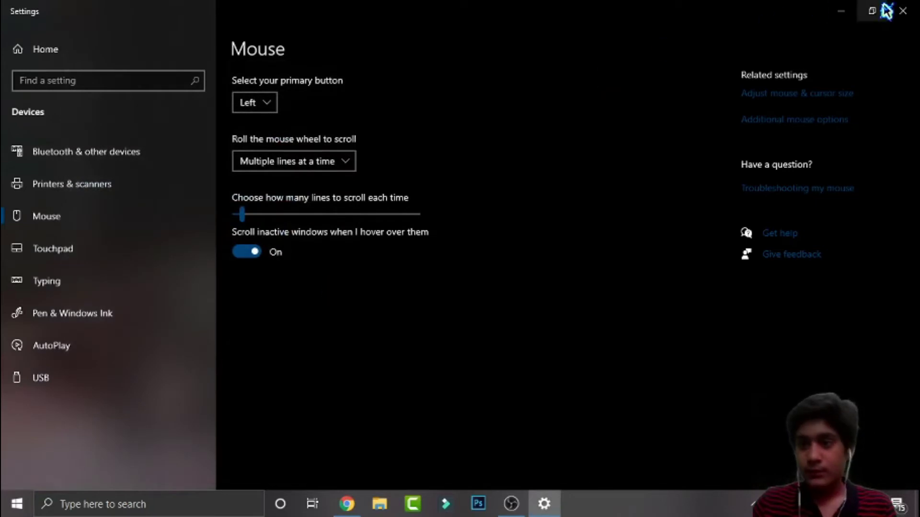
left_click(903, 11)
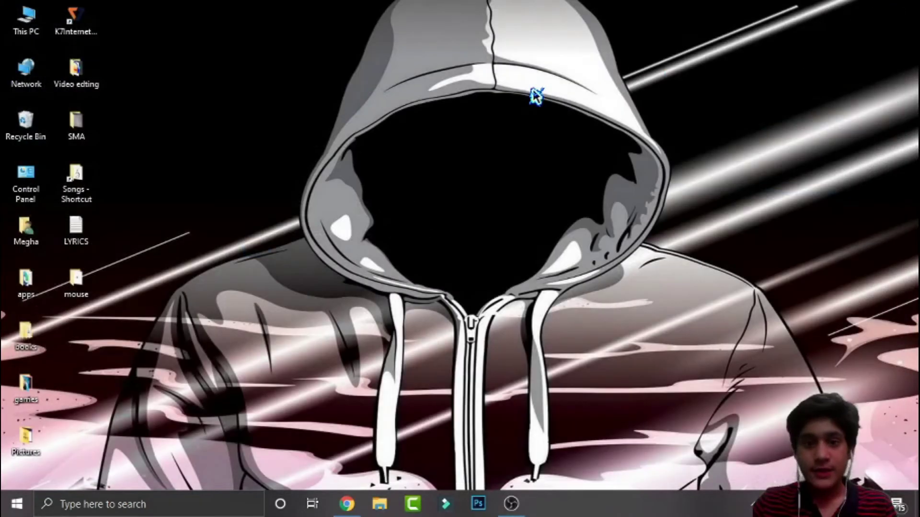
Refresh the desktop and bring back the Chrome cursor page
right_click(408, 89)
left_click(460, 131)
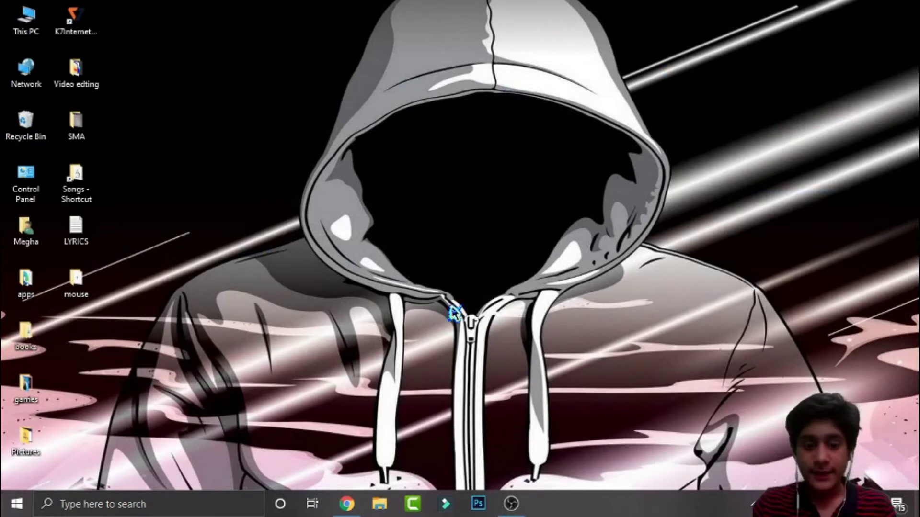
left_click(347, 504)
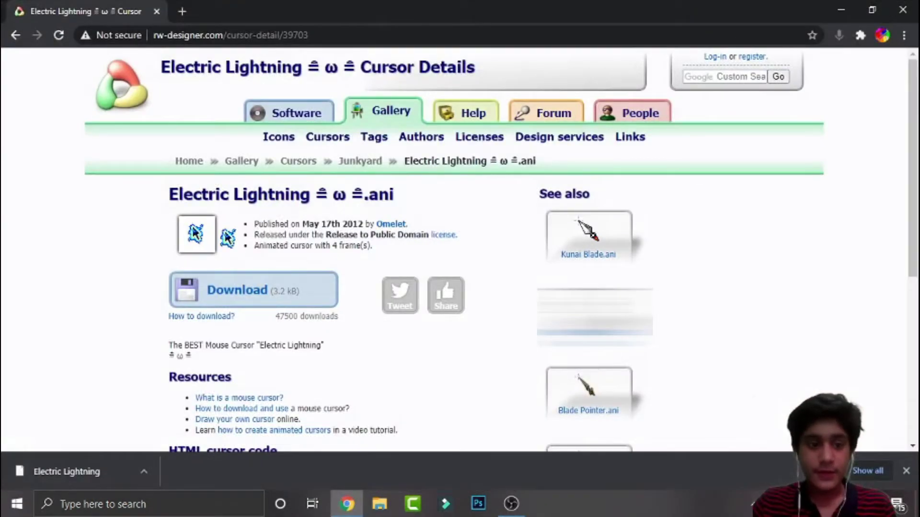
Download the 'among us Cursors' set from the Cursors library and restore the browser window
left_click(906, 470)
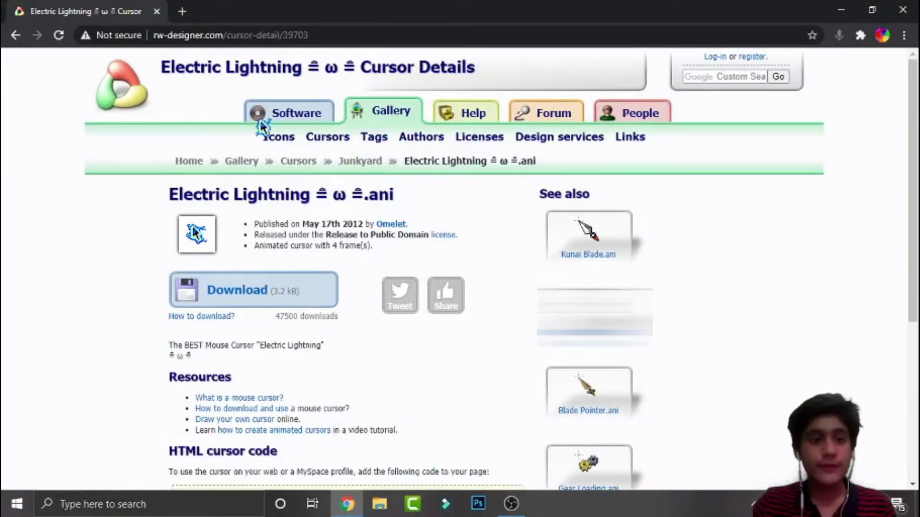
left_click(280, 137)
left_click(327, 136)
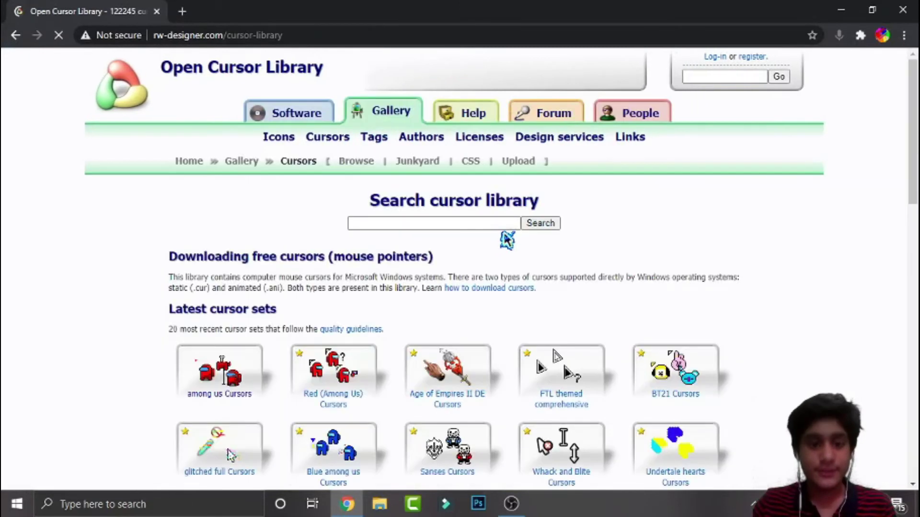
scroll(496, 295, "down", 2)
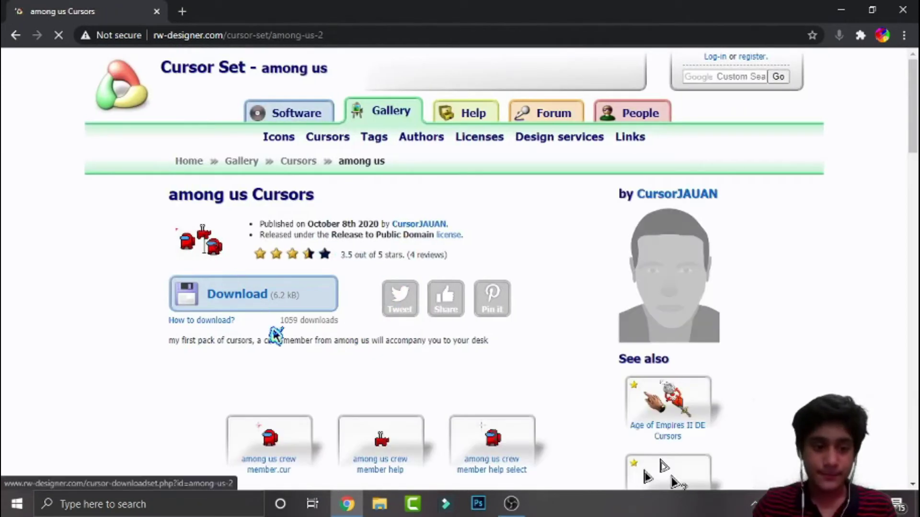
left_click(261, 302)
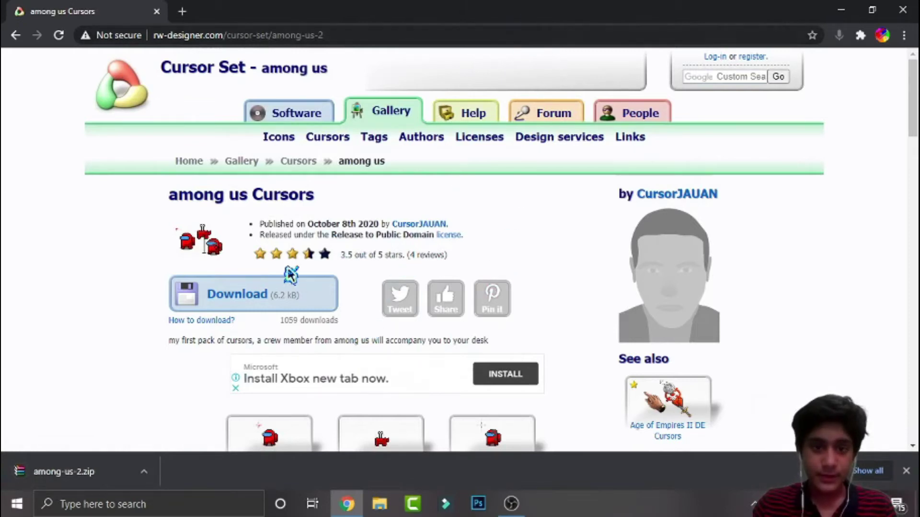
left_click_drag(328, 12, 916, 168)
Dock Chrome on the right half and open the desktop 'mouse' folder
left_click(152, 230)
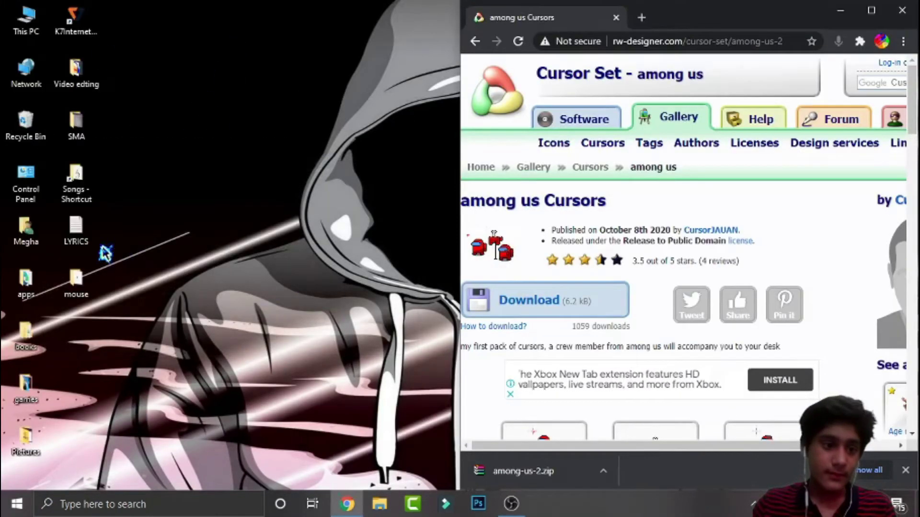
left_click(87, 285)
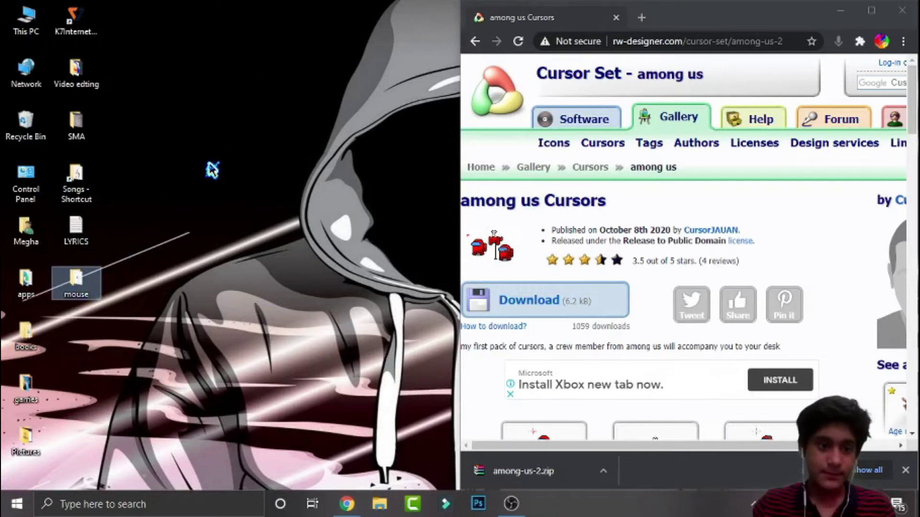
double_click(76, 284)
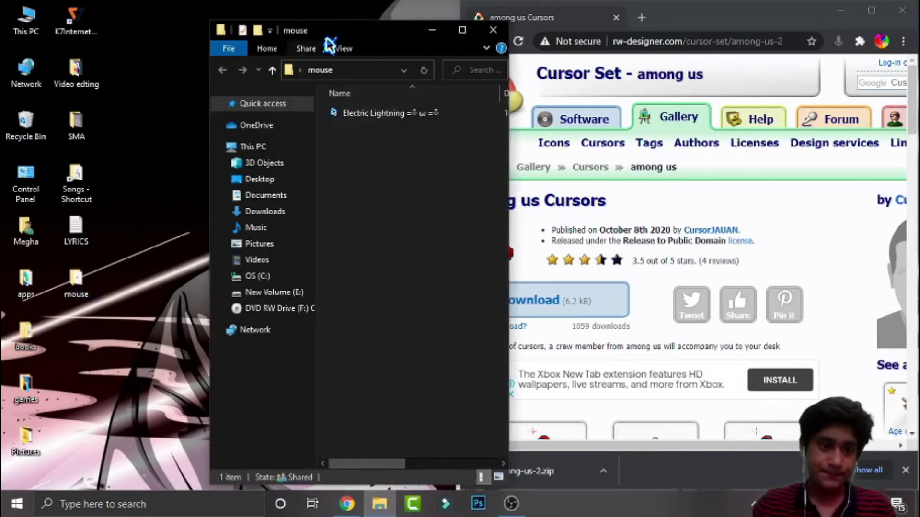
left_click_drag(331, 32, 188, 2)
Put the among-us-2 zip into the mouse folder and extract it there
left_click_drag(690, 8, 263, 68)
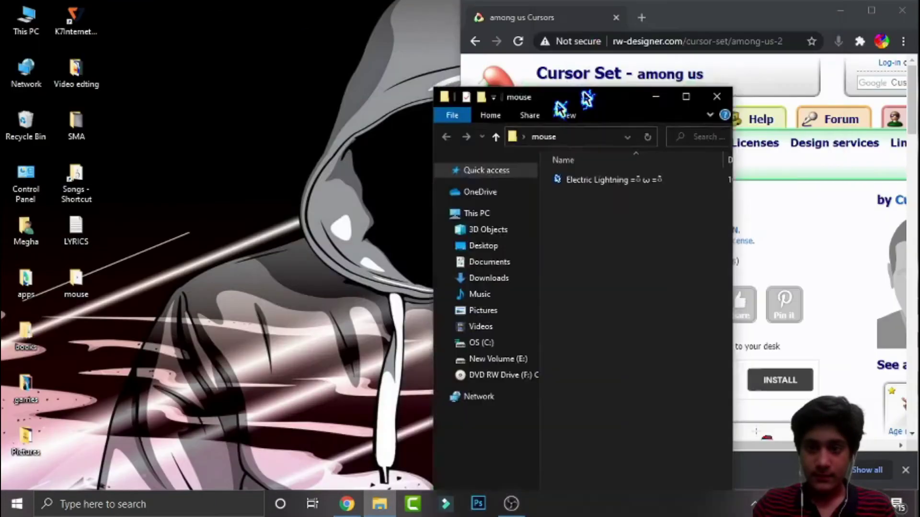
mouse_move(532, 471)
left_mouse_down()
mouse_move(324, 335)
mouse_move(323, 287)
left_mouse_up()
right_click(341, 176)
left_click(410, 229)
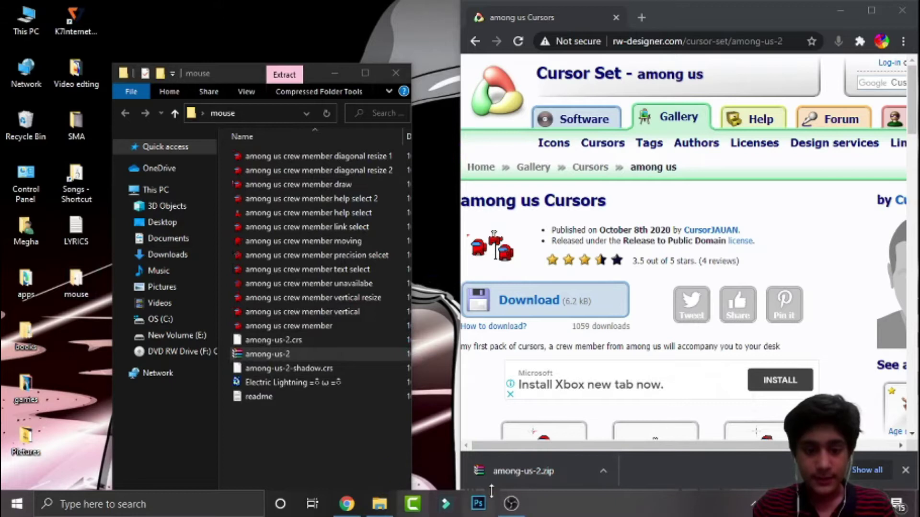
Reopen Windows Settings on the Mouse page through a 'mouse' search, then maximize it
left_click(224, 503)
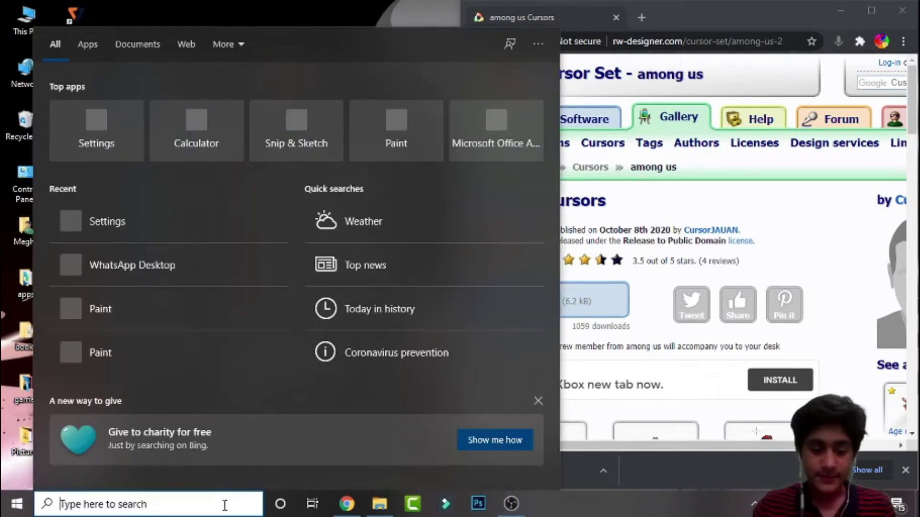
type("mouse")
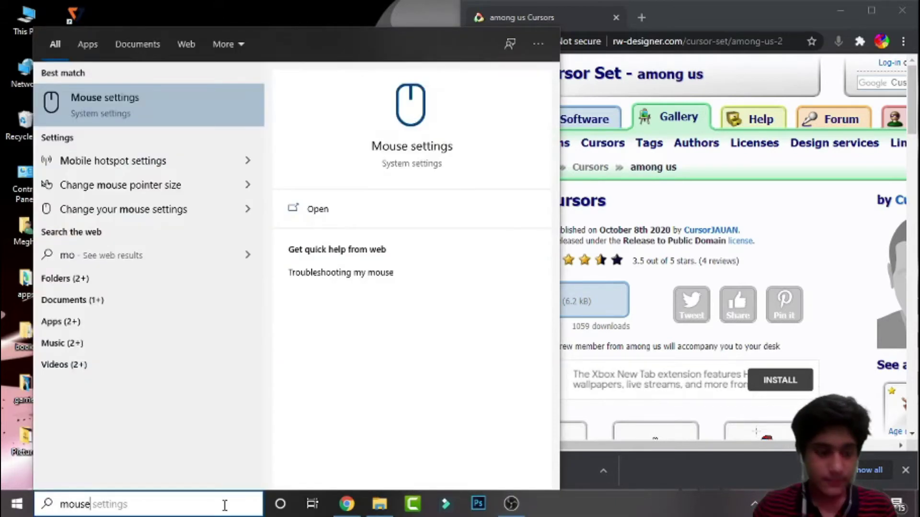
left_click(402, 213)
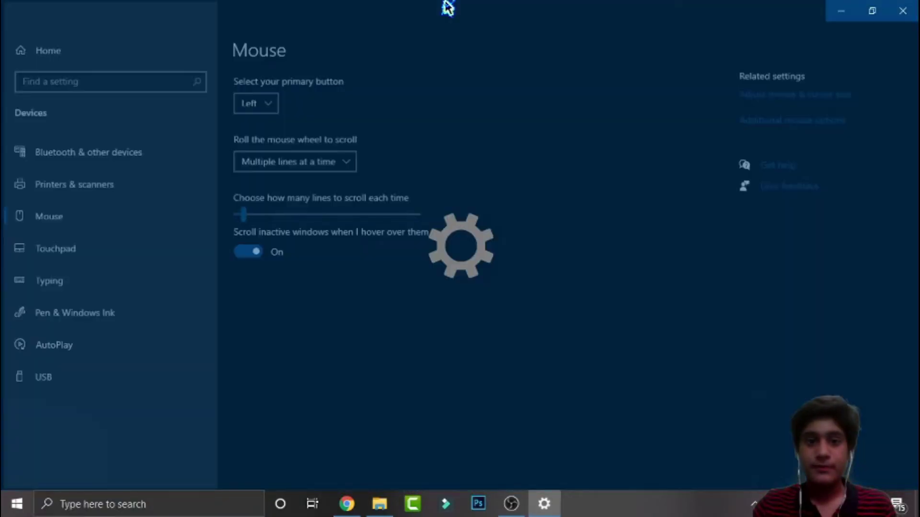
left_click_drag(449, 5, 565, 88)
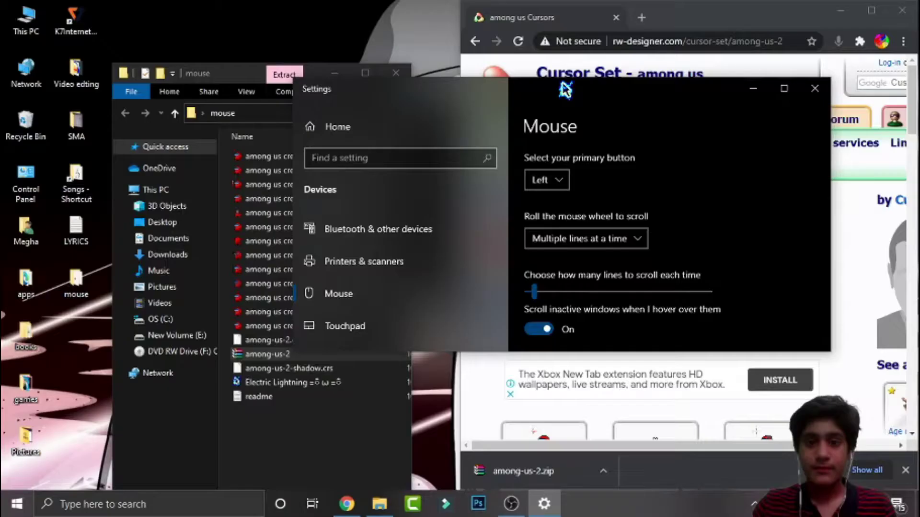
scroll(685, 214, "down", 5)
scroll(685, 213, "up", 3)
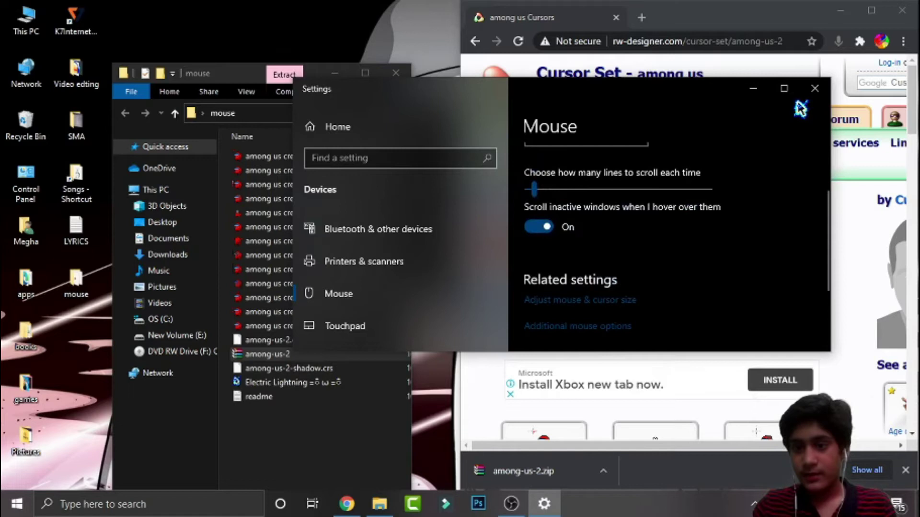
left_click(783, 88)
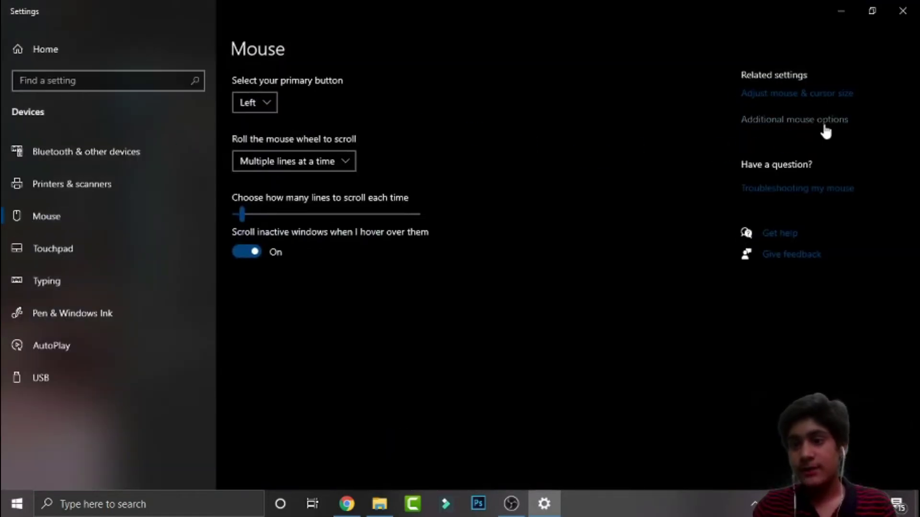
From the Pointers tab, browse to the Desktop mouse folder for a new Normal Select cursor
left_click(794, 119)
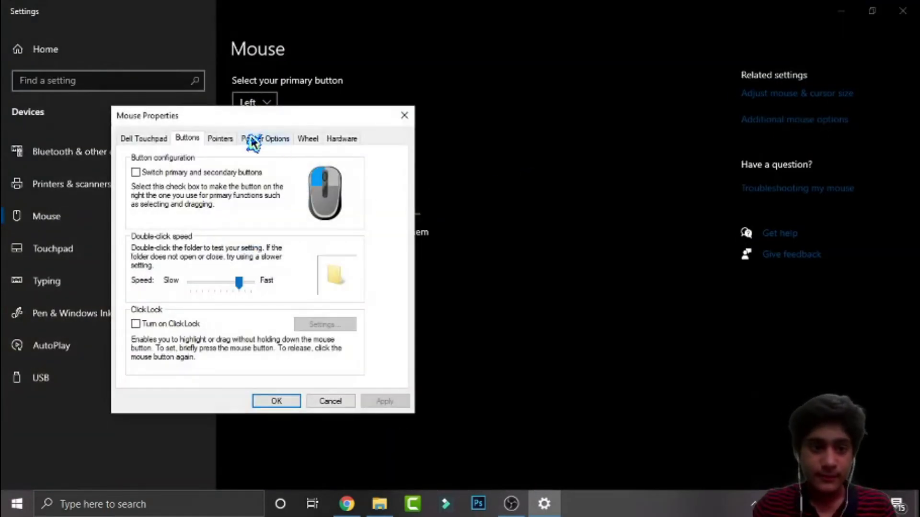
left_click(222, 139)
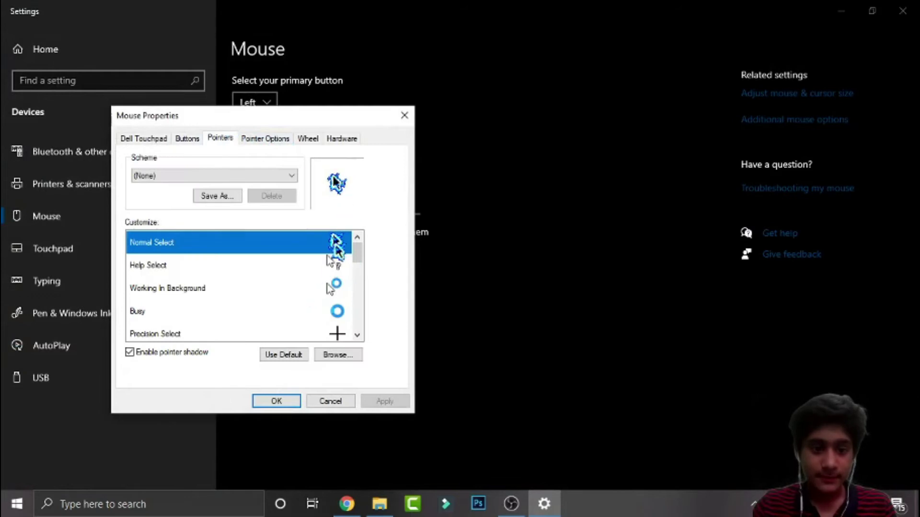
left_click(338, 355)
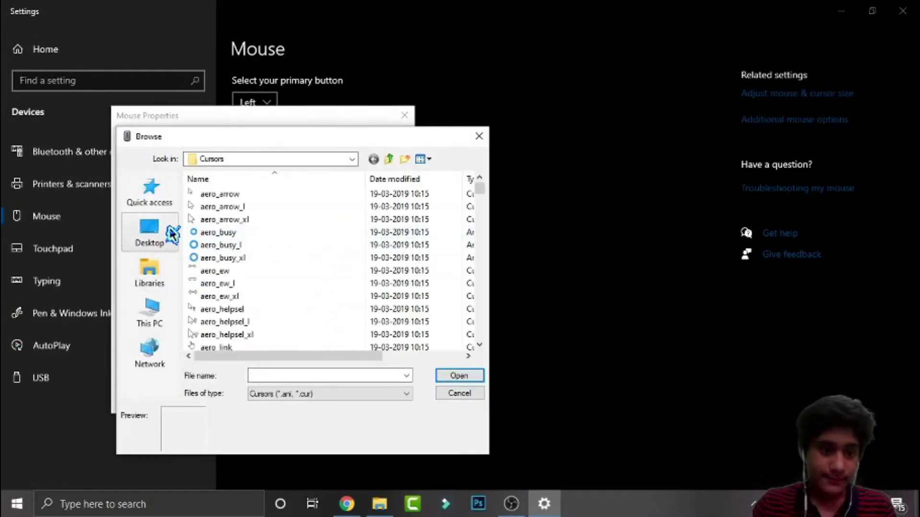
left_click(149, 231)
scroll(329, 270, "down", 3)
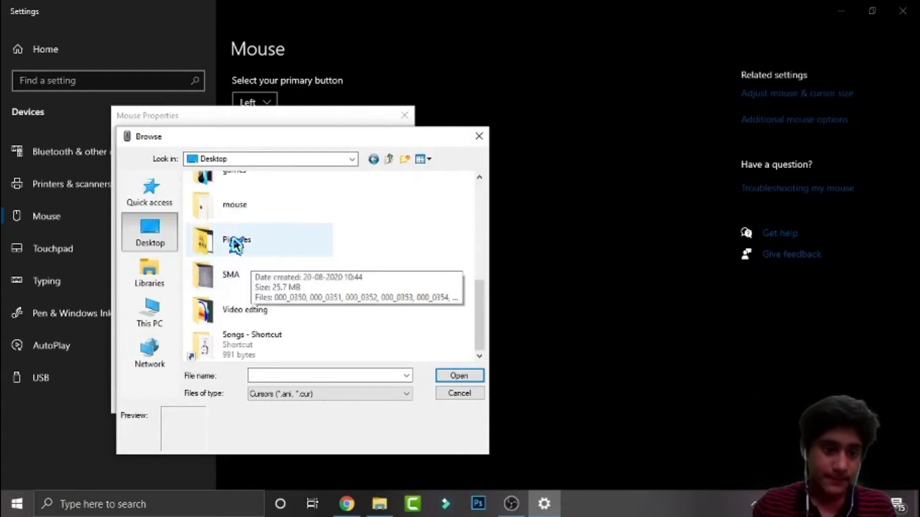
left_click(250, 211)
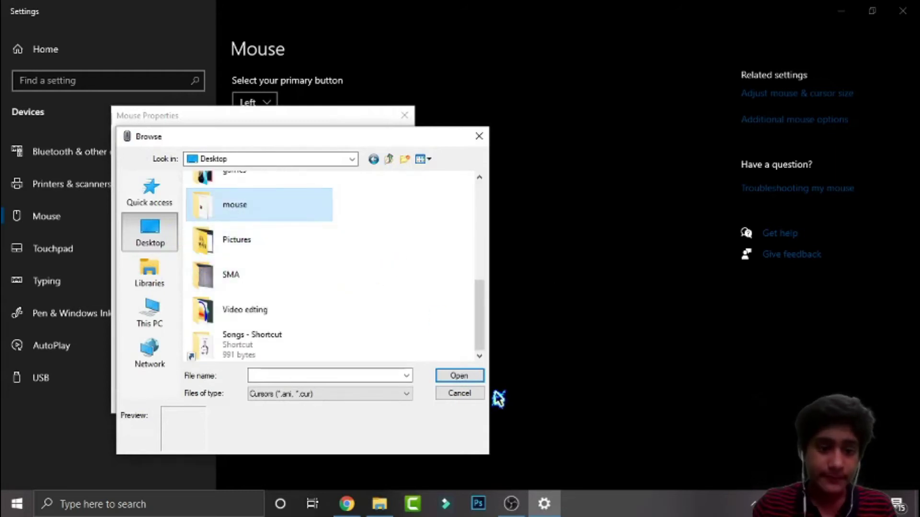
left_click(460, 376)
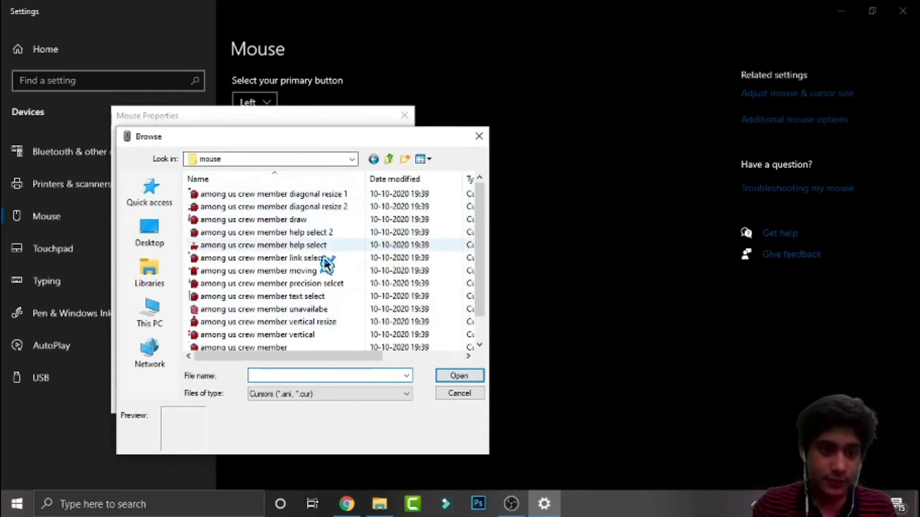
scroll(335, 266, "down", 1)
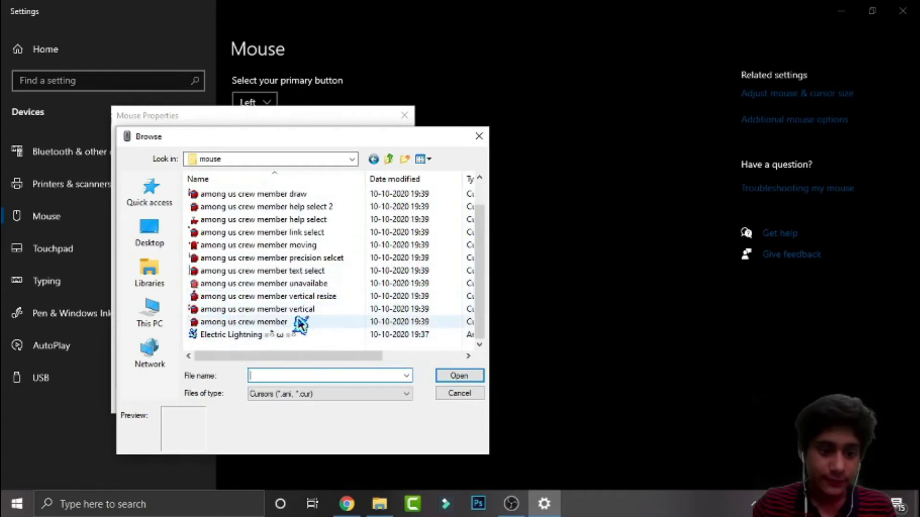
Apply the among us crew member cursor as Normal Select, then cancel Mouse Properties
left_click(315, 323)
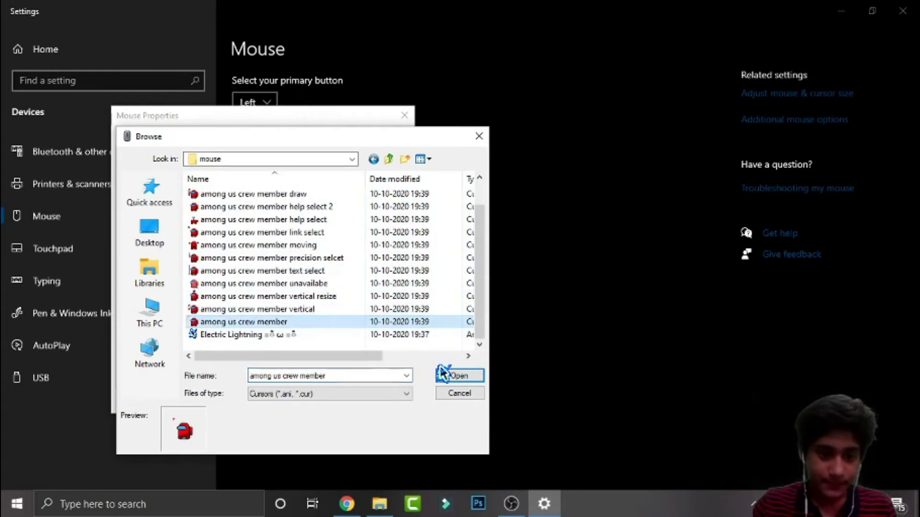
left_click(452, 376)
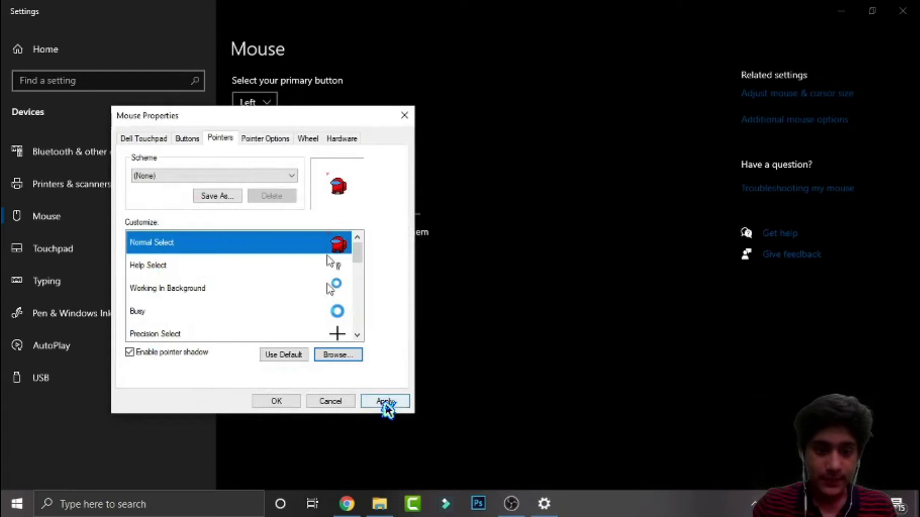
left_click(386, 401)
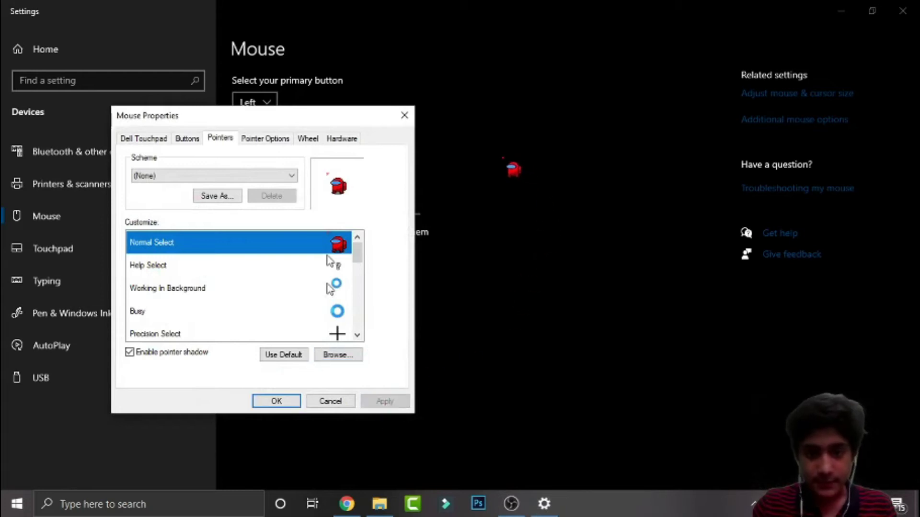
left_click_drag(312, 122, 342, 93)
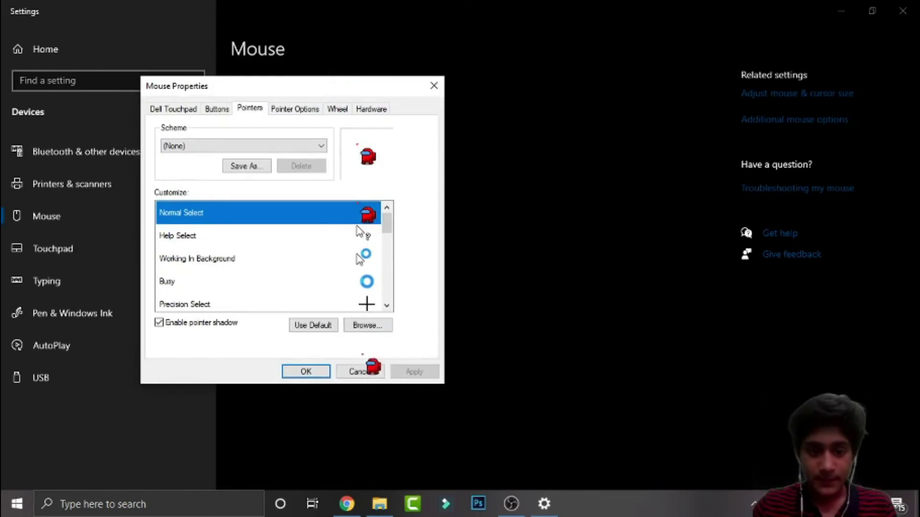
left_click(361, 371)
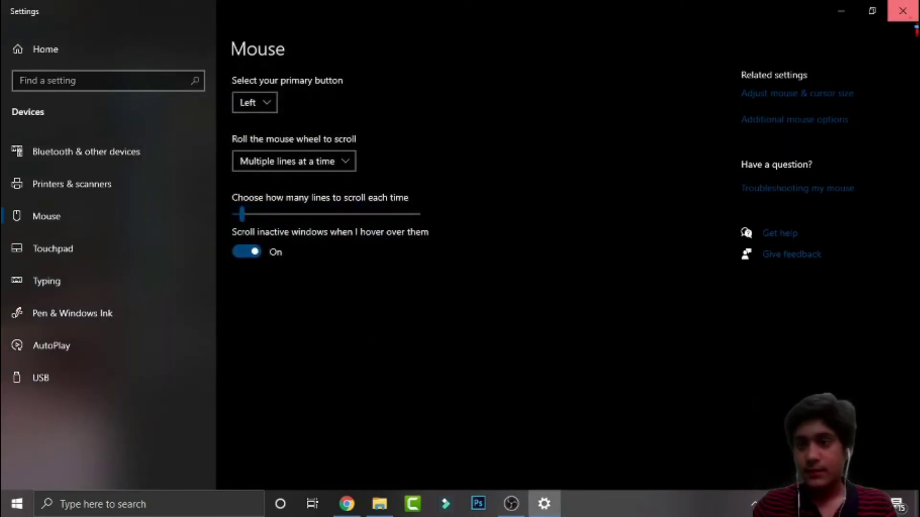
Close Settings and search the rw-designer cursor library for 'marvel cursors'
left_click(902, 11)
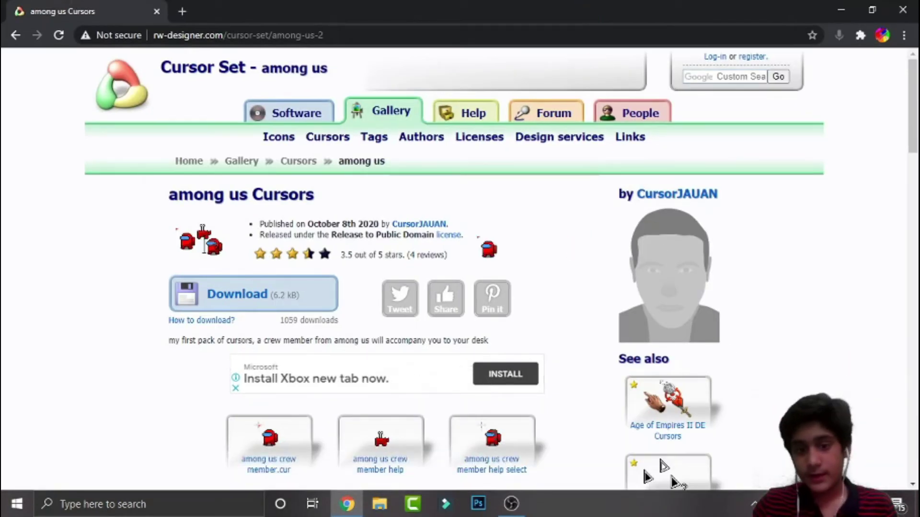
scroll(478, 245, "down", 3)
scroll(478, 244, "down", 3)
scroll(477, 244, "up", 8)
left_click(328, 137)
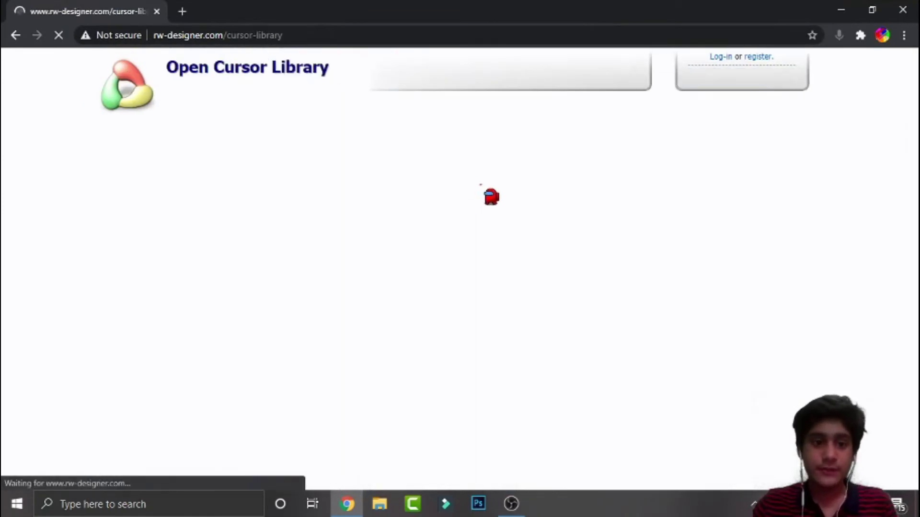
left_click(424, 223)
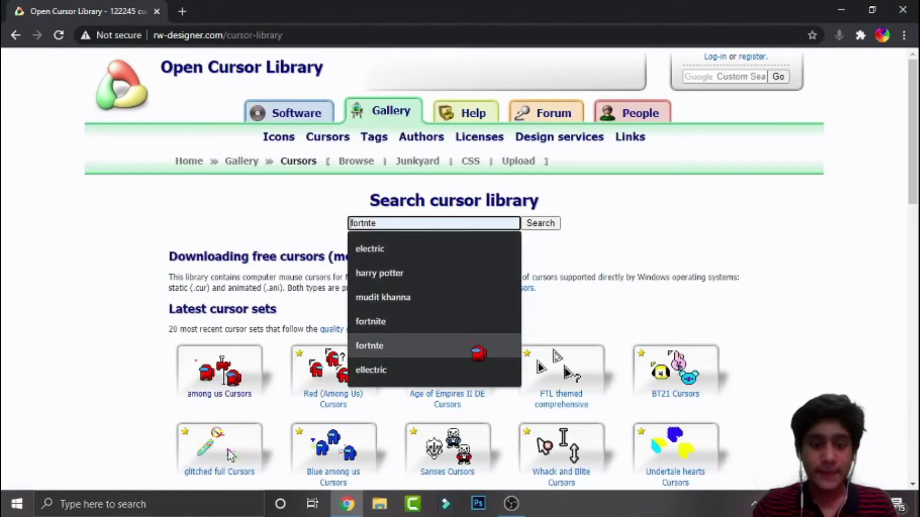
type("marve")
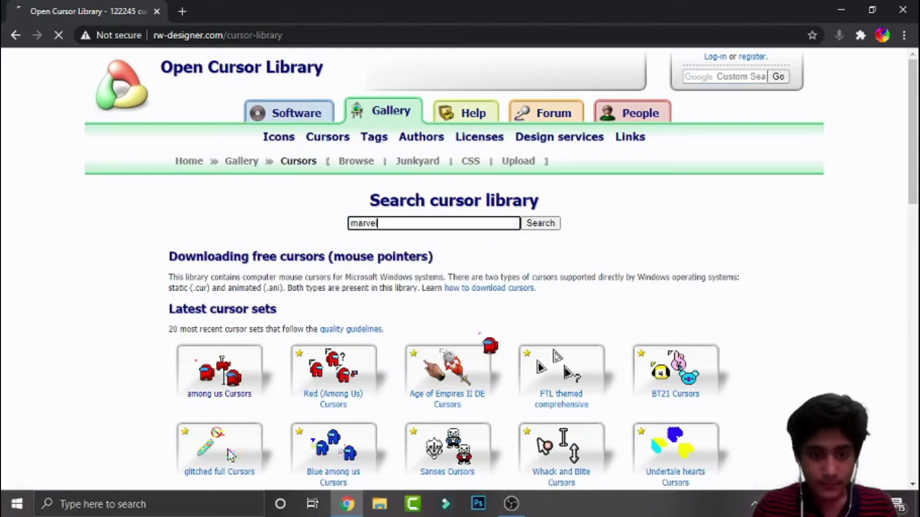
type("l")
key("Return")
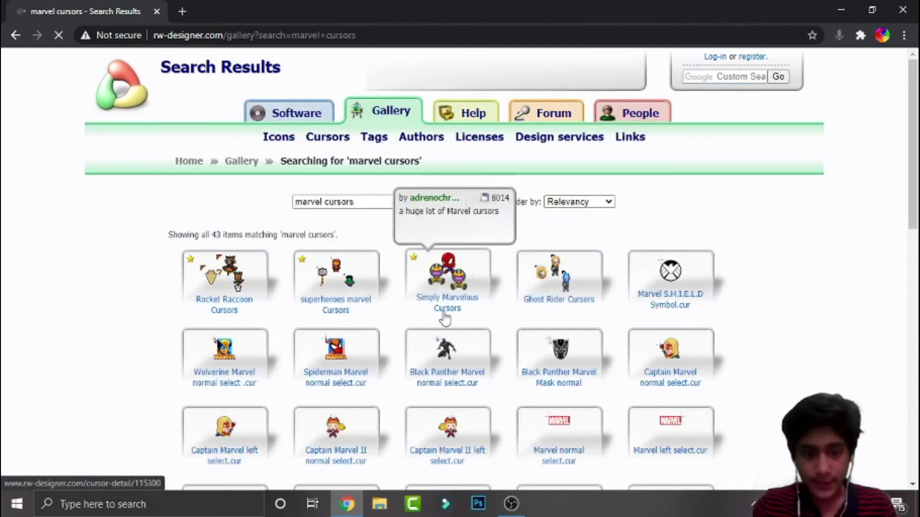
scroll(461, 326, "down", 1)
scroll(460, 326, "down", 3)
scroll(461, 325, "down", 3)
scroll(461, 326, "down", 2)
scroll(460, 325, "up", 5)
scroll(461, 325, "up", 3)
Search 'harry potter', download the Harry Potter Cursors set, and shrink Chrome
left_click_drag(392, 202, 287, 209)
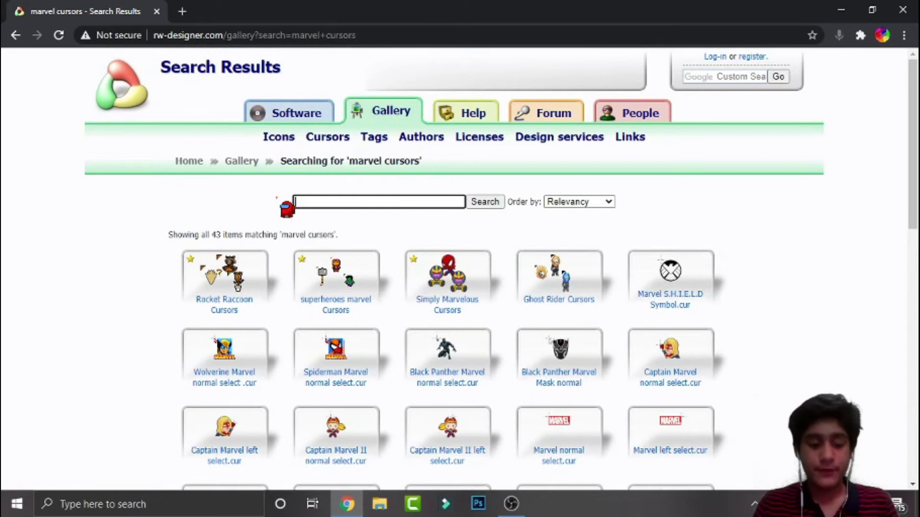
type("harry n")
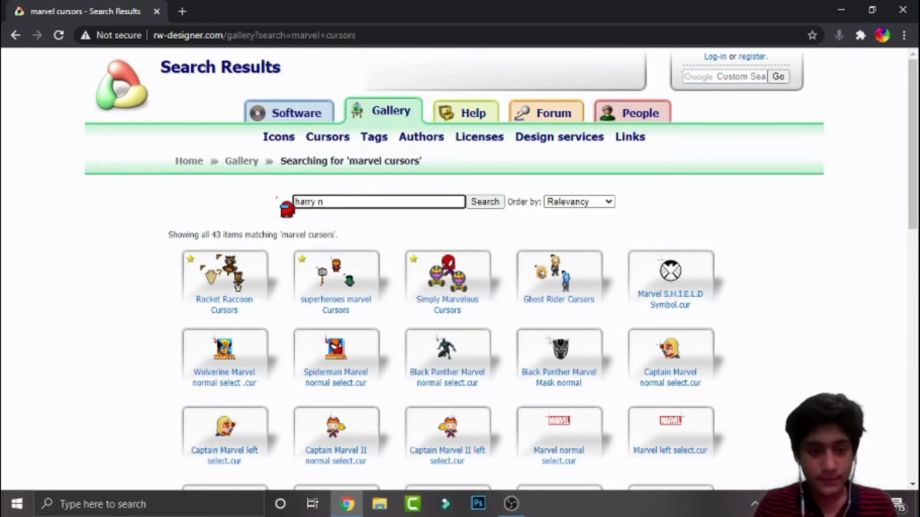
key("BackSpace")
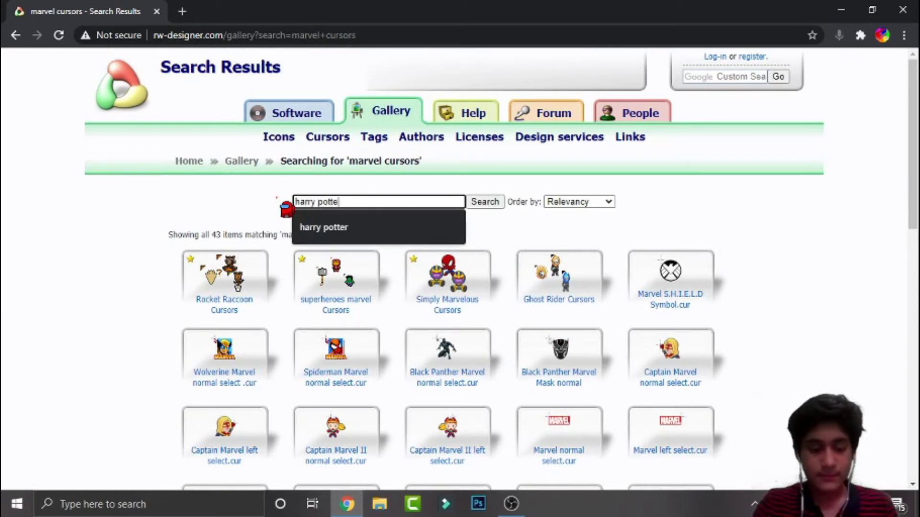
type("tter")
scroll(354, 270, "down", 2)
left_click(354, 270)
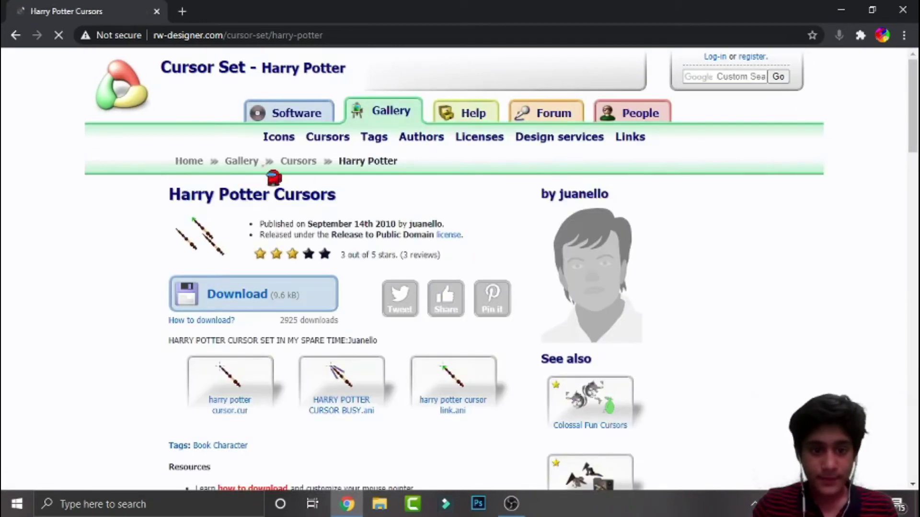
left_click(238, 294)
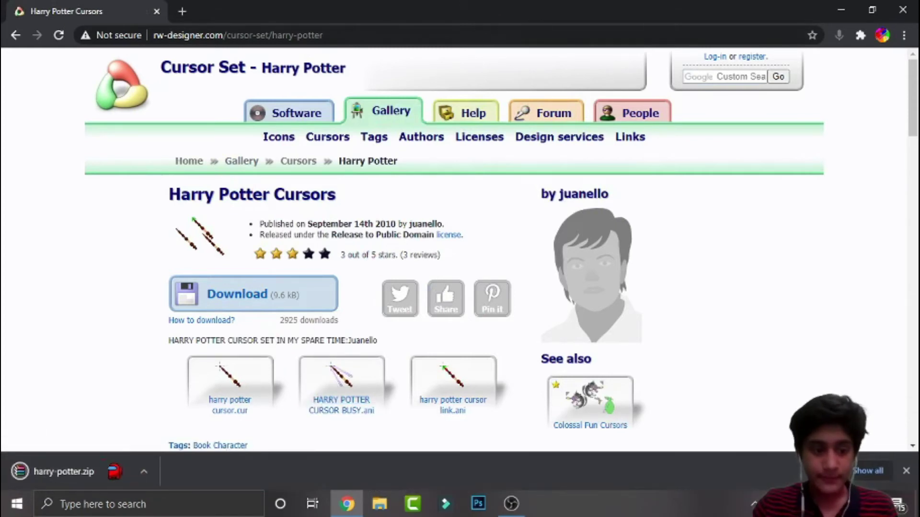
left_click_drag(387, 13, 553, 76)
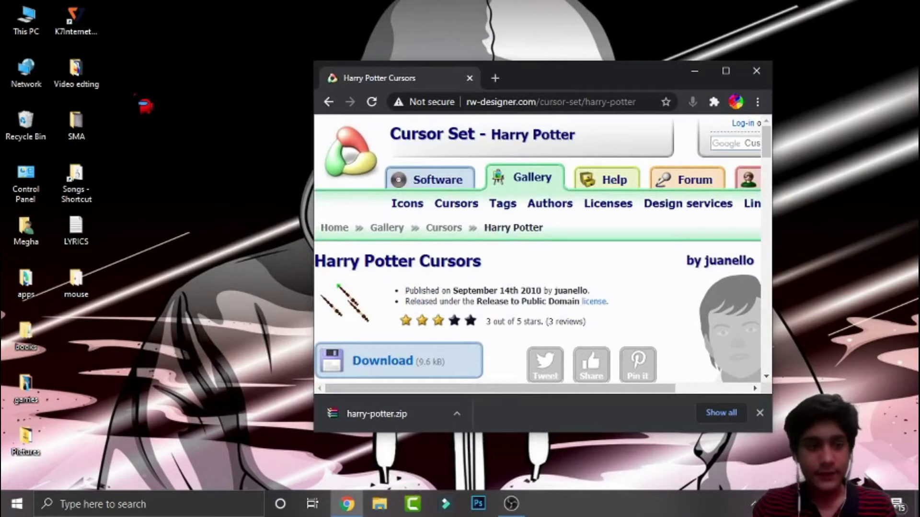
Open the desktop mouse folder and drag harry-potter.zip from Chrome into it
double_click(75, 284)
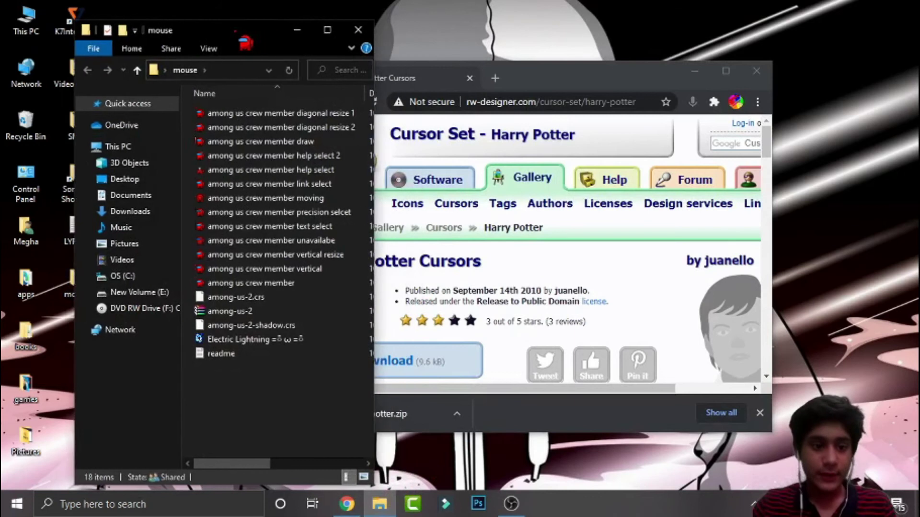
left_click_drag(280, 44, 188, 37)
left_click(360, 323)
left_click_drag(376, 414, 226, 396)
Extract harry-potter.zip into the folder, answer the readme replace prompt, and close Chrome
right_click(229, 363)
left_click(299, 141)
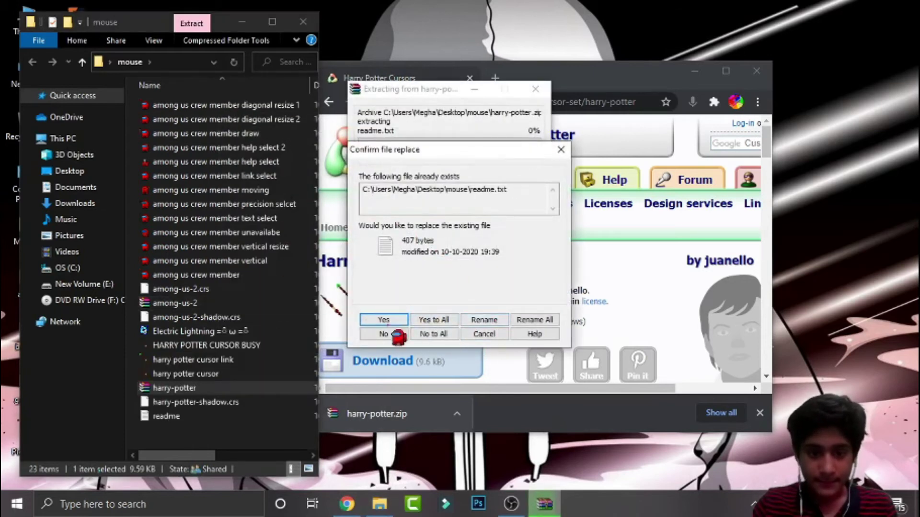
left_click(433, 320)
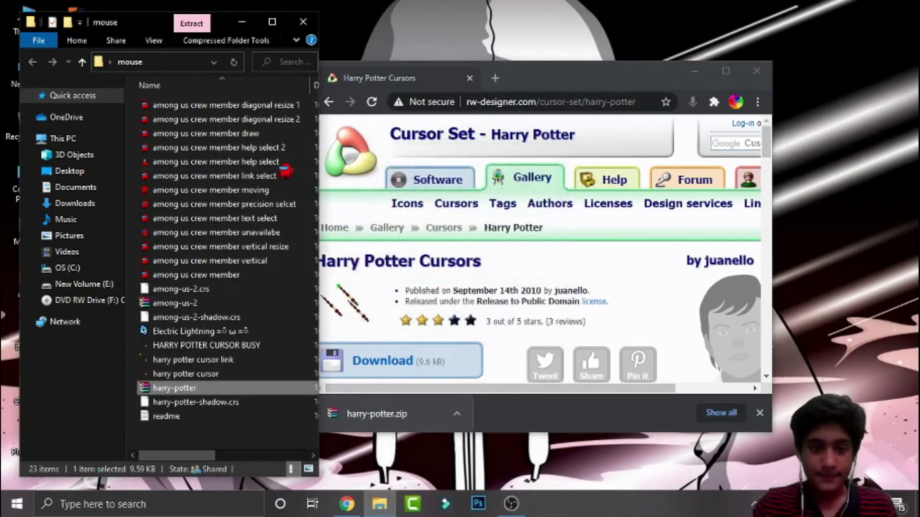
left_click(285, 374)
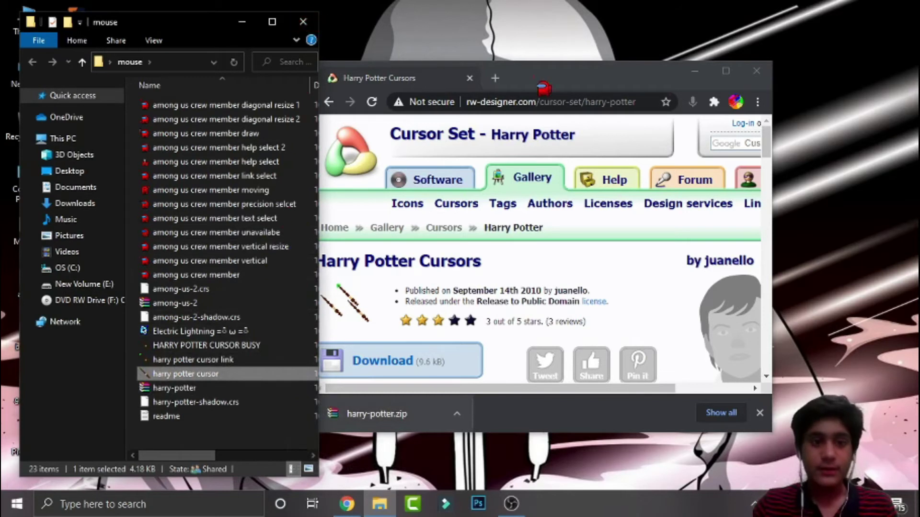
left_click(756, 71)
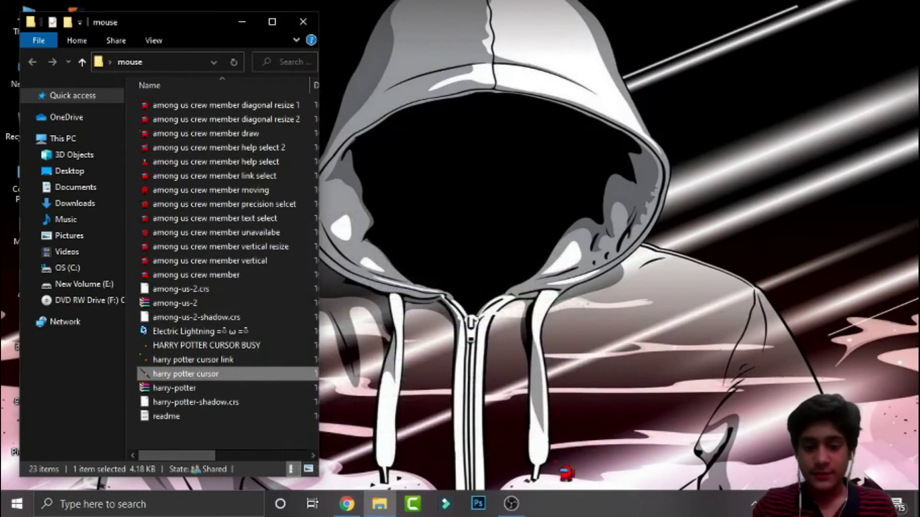
Search 'mouse settings' from the taskbar to reopen the Mouse page
left_click(246, 503)
type("mouse s")
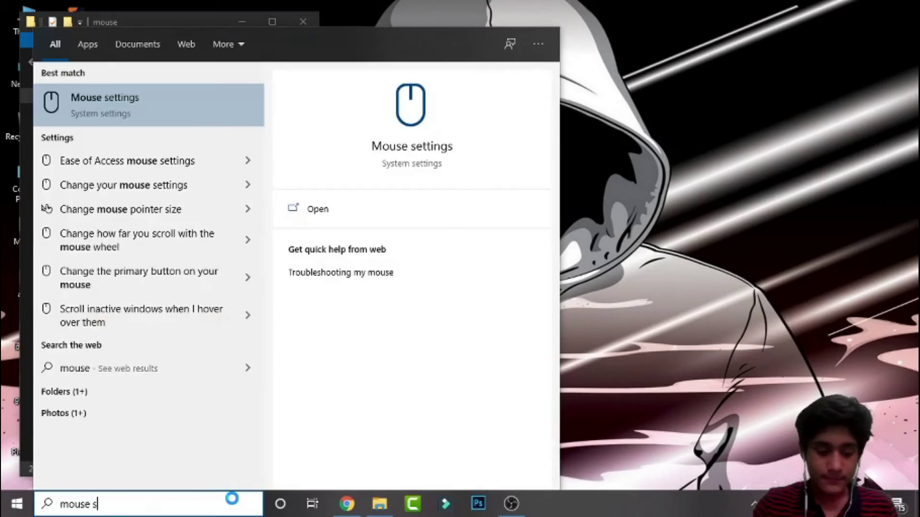
type("ettings")
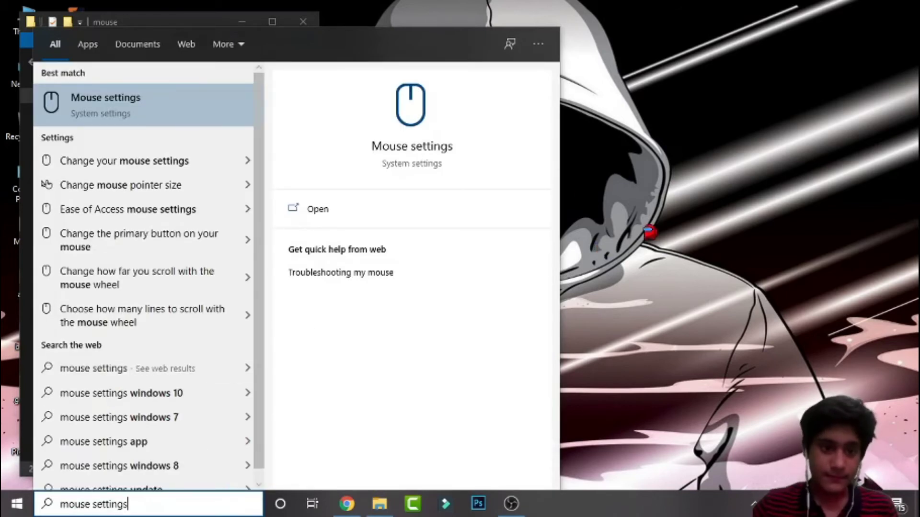
key("Return")
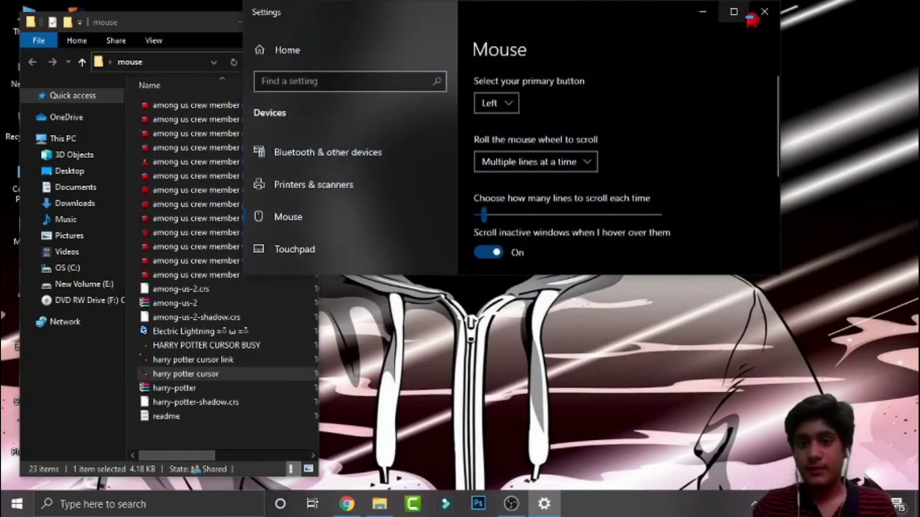
Set Normal Select to 'harry potter cursor' from Desktop > mouse in Mouse Properties
left_click(734, 12)
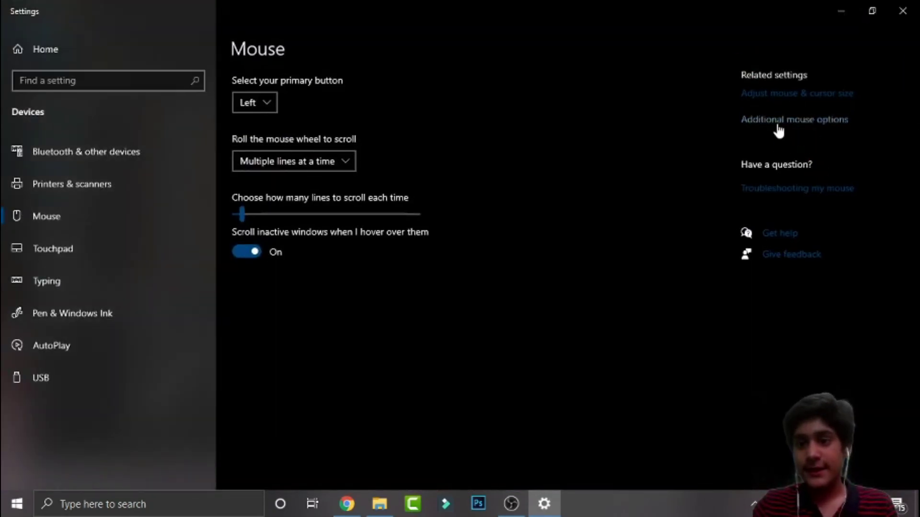
left_click(794, 119)
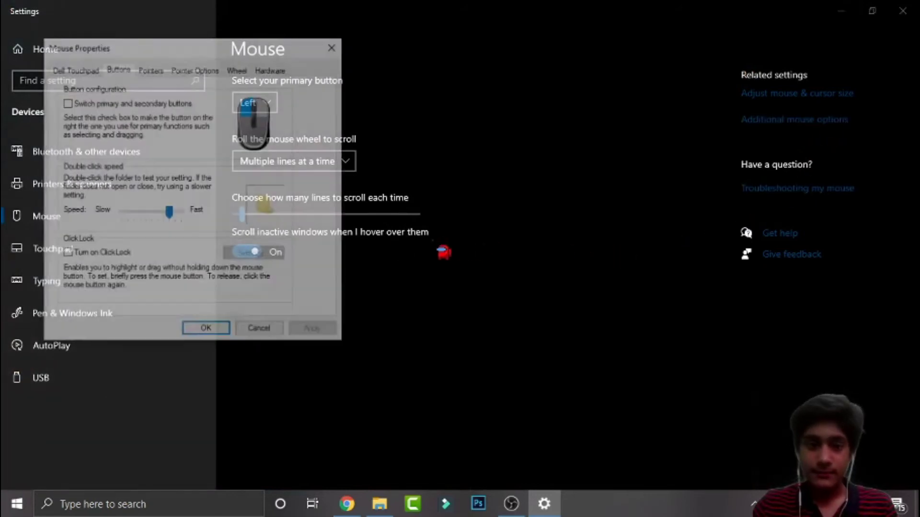
left_click(151, 68)
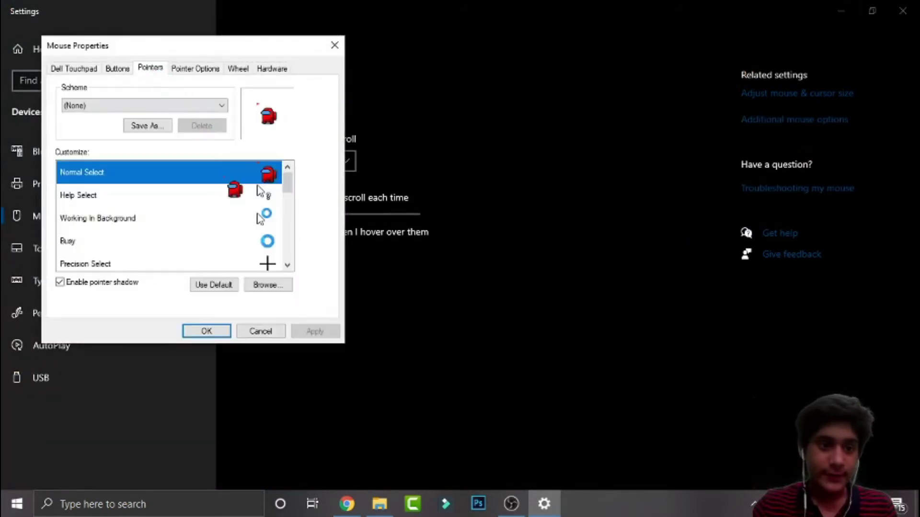
left_click(266, 286)
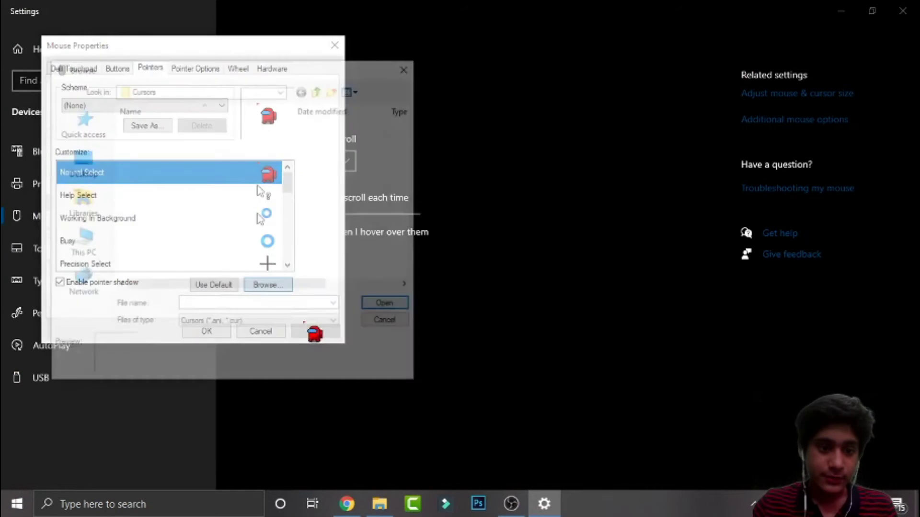
left_click(80, 164)
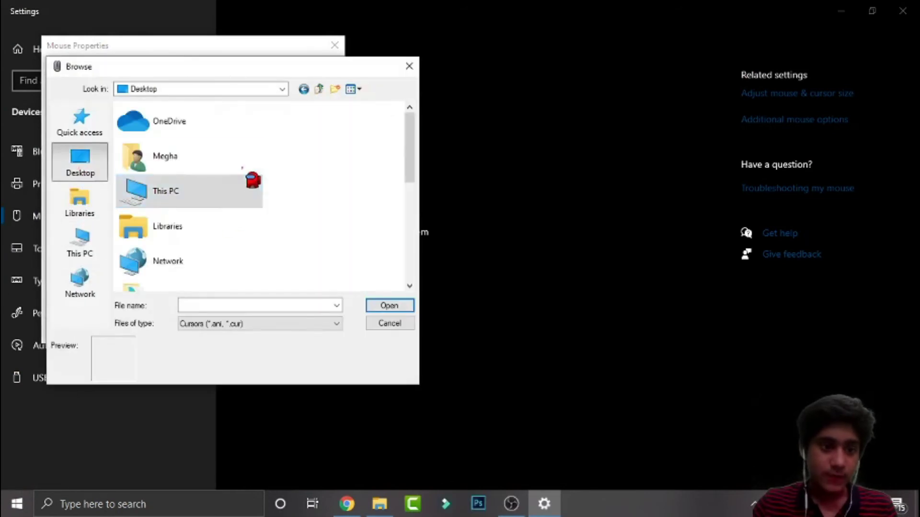
scroll(248, 176, "down", 3)
scroll(241, 228, "up", 3)
scroll(218, 234, "down", 3)
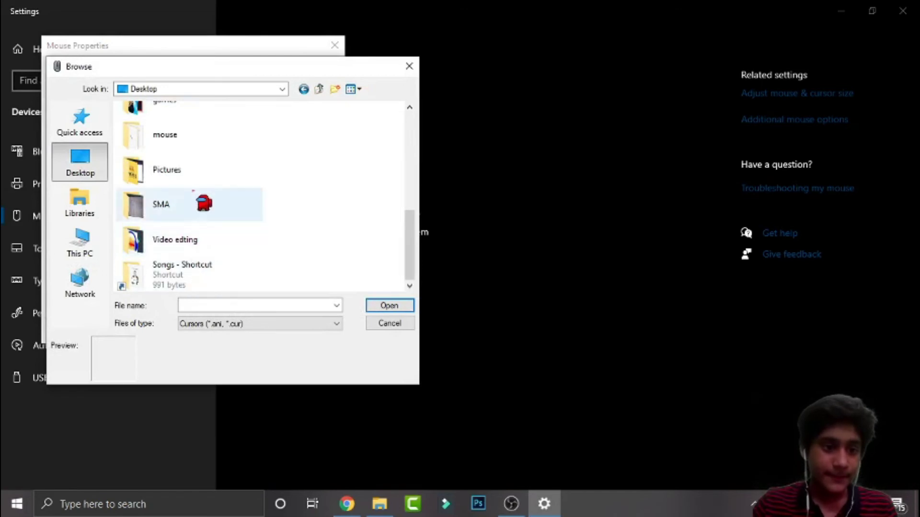
double_click(207, 144)
scroll(302, 237, "down", 3)
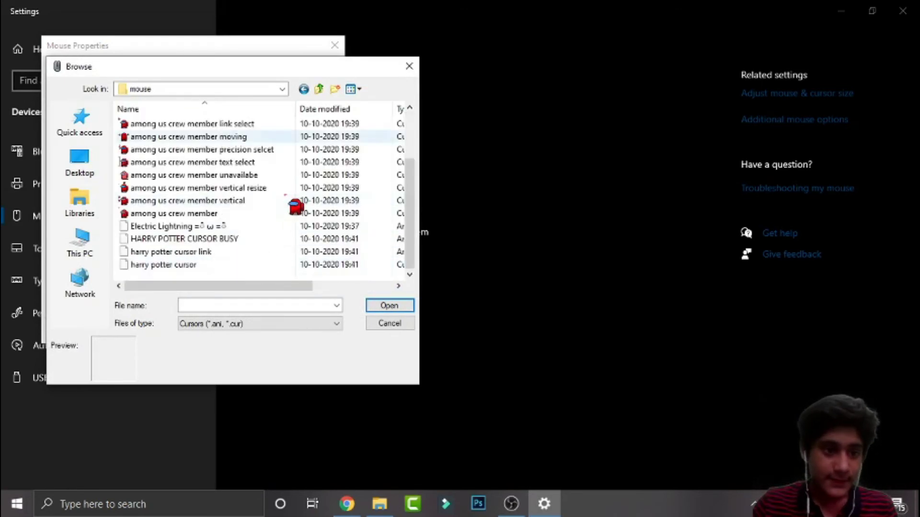
left_click(320, 265)
left_click(388, 305)
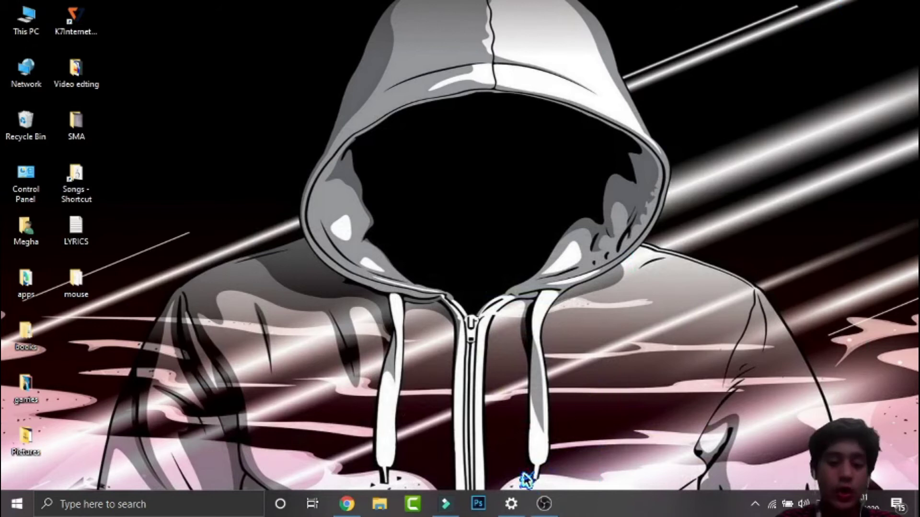
Load text_select from Desktop > mouse as the Text Select pointer, apply it, and close
left_click(511, 504)
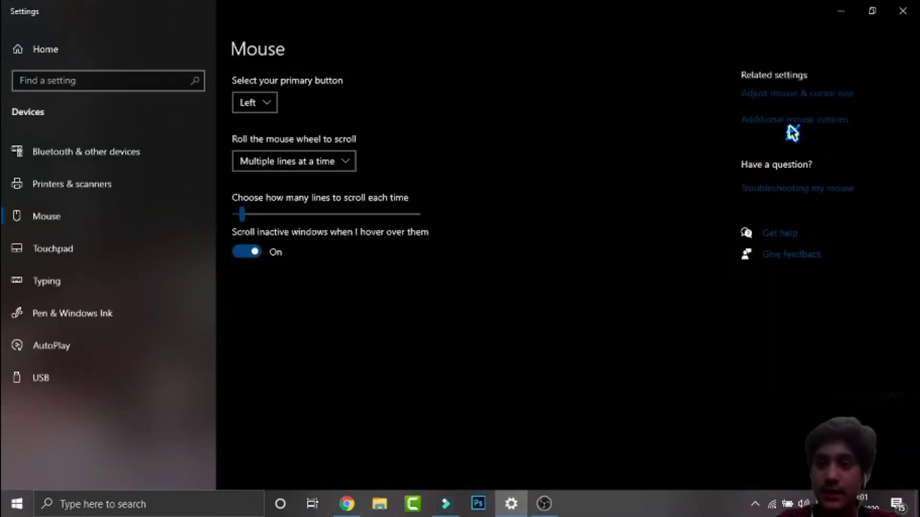
left_click(792, 123)
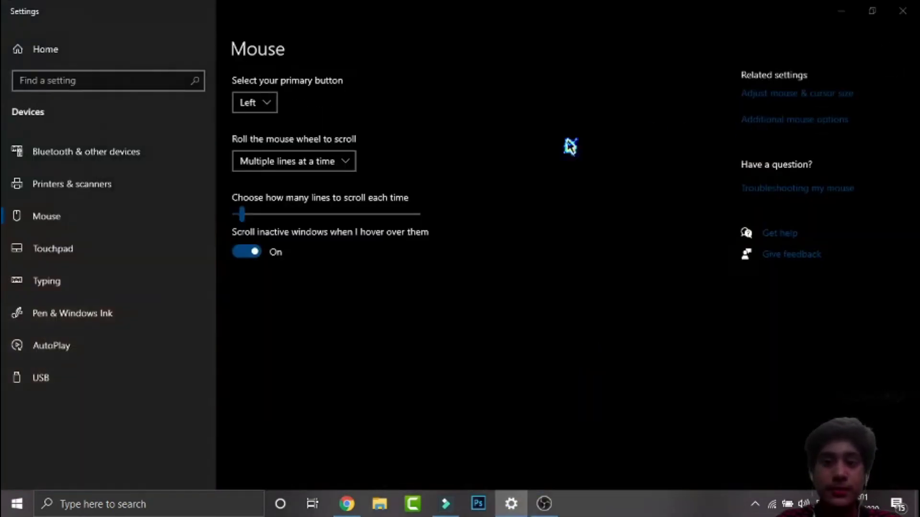
left_click(151, 69)
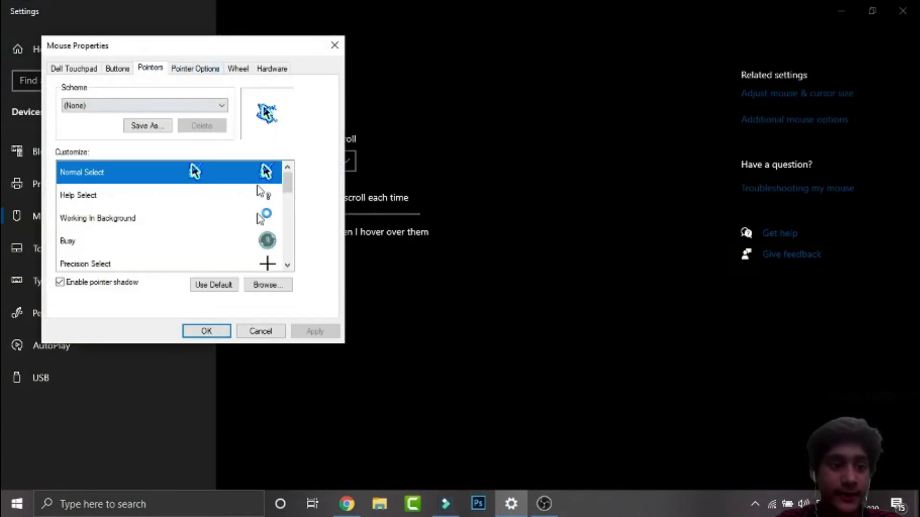
scroll(205, 228, "down", 1)
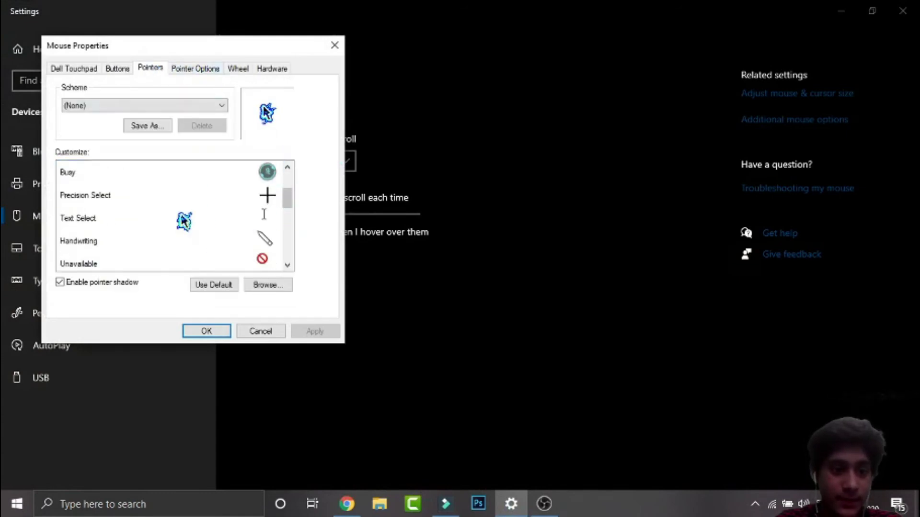
left_click(106, 223)
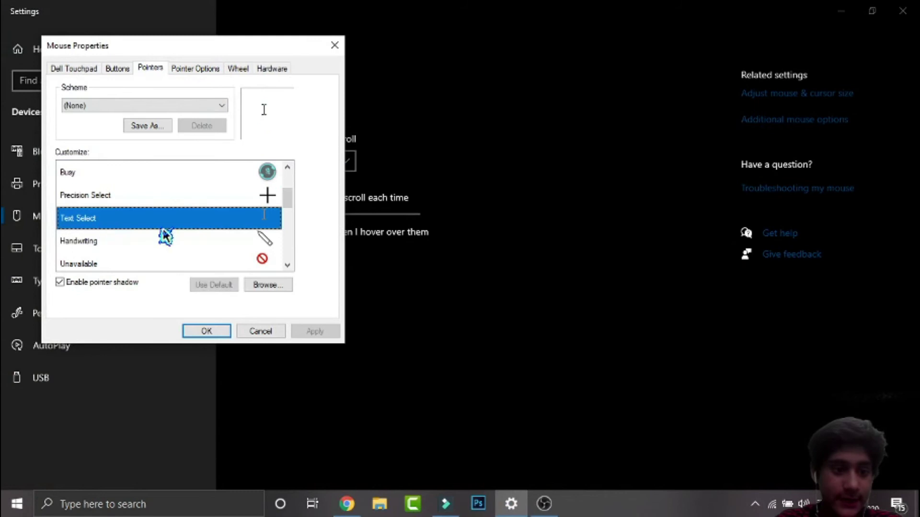
left_click(267, 285)
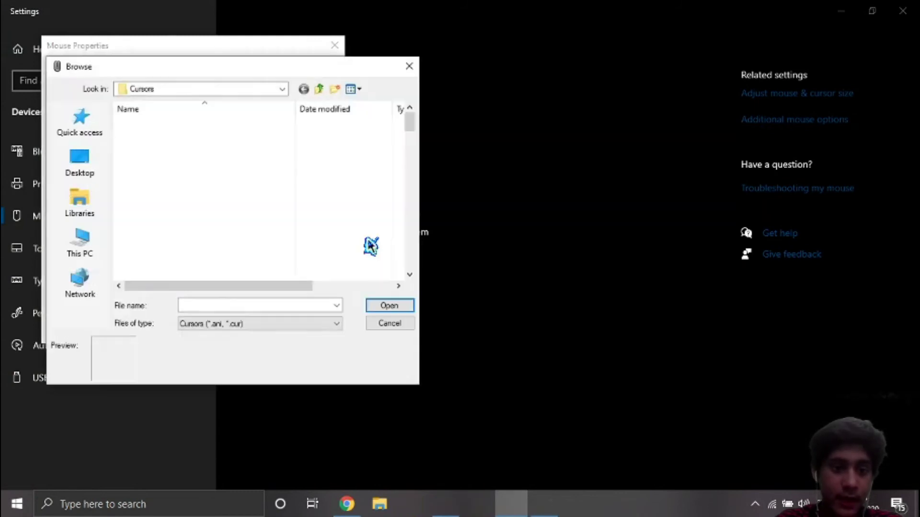
left_click(85, 169)
scroll(186, 172, "down", 2)
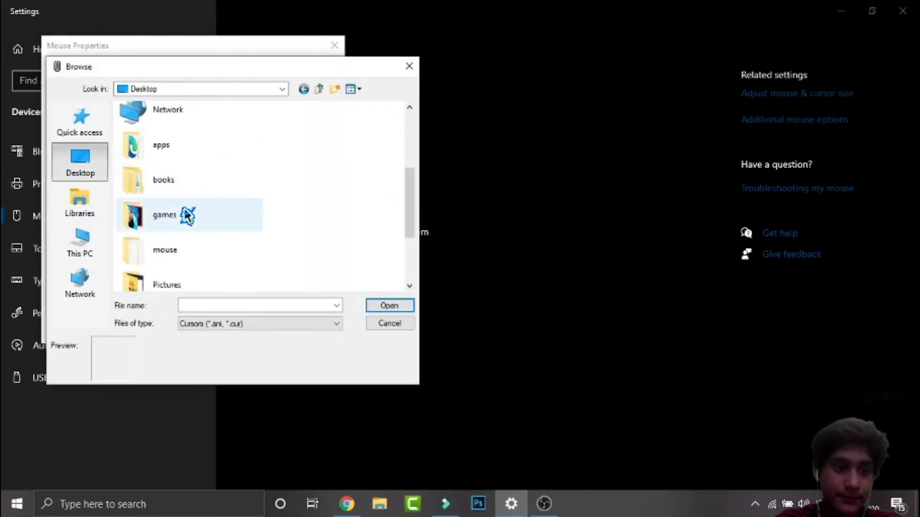
double_click(198, 258)
left_click(271, 136)
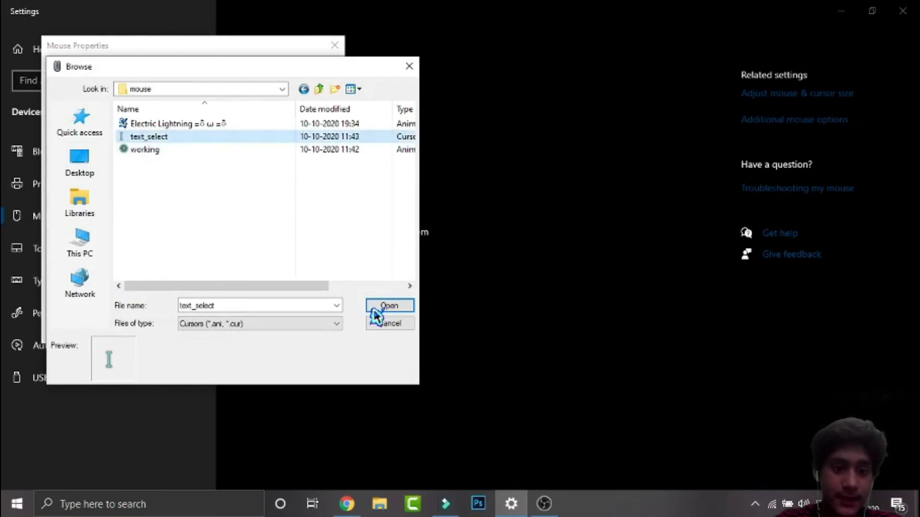
left_click(388, 306)
left_click(319, 332)
key("Return")
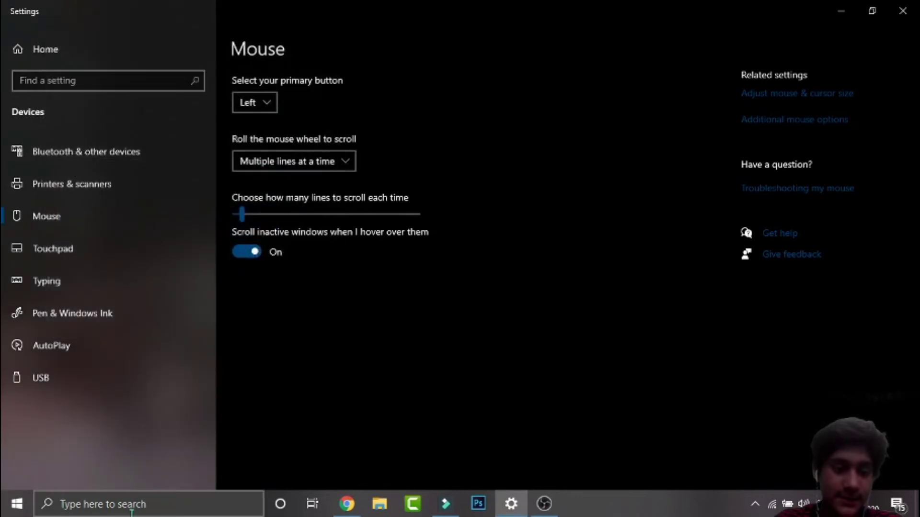
Back in Chrome, change the rw-designer gallery search to 'link cursors' and run it
left_click(348, 504)
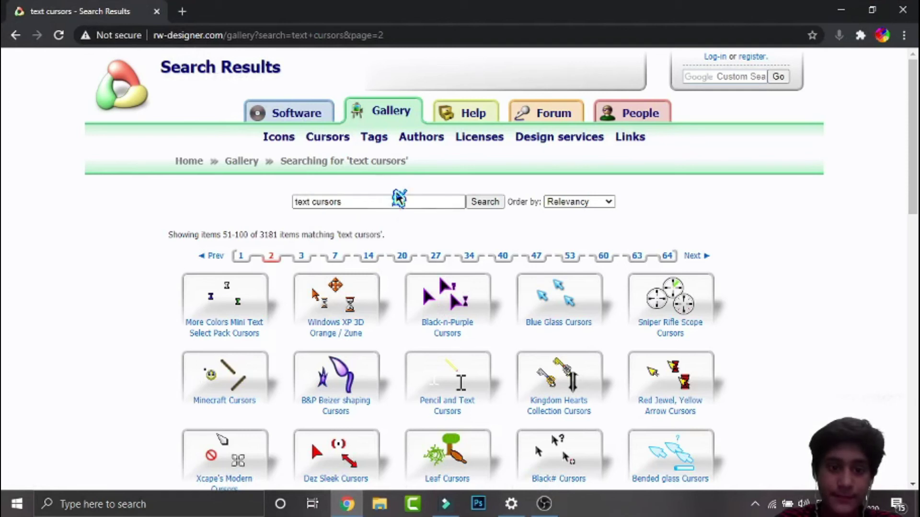
scroll(611, 288, "down", 3)
scroll(647, 274, "down", 2)
scroll(706, 271, "up", 5)
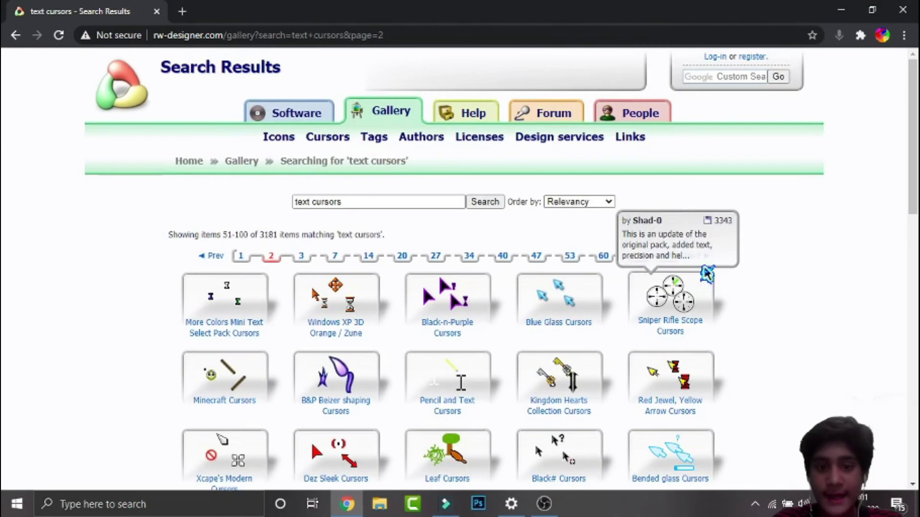
scroll(432, 259, "down", 2)
scroll(432, 258, "up", 2)
left_click(441, 201)
key("BackSpace")
key("BackSpace")
key("BackSpace")
key("BackSpace")
type("link")
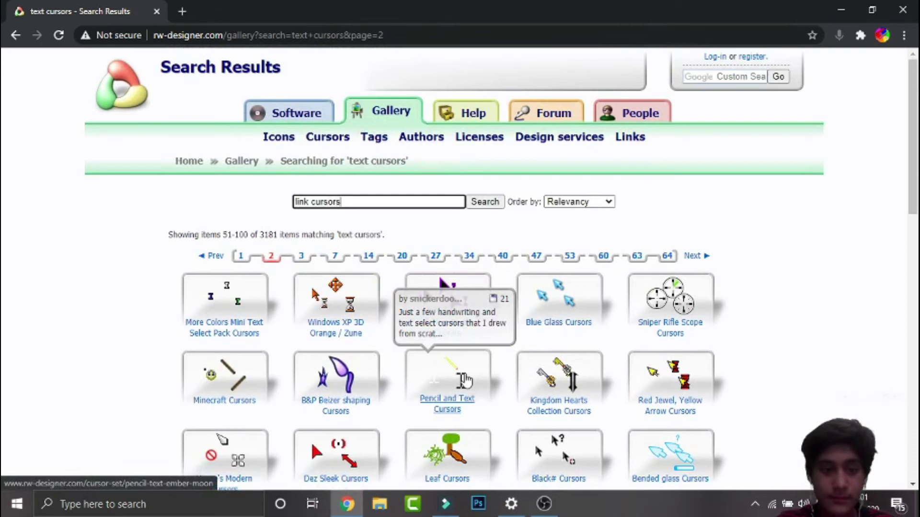
key("Return")
scroll(446, 288, "down", 2)
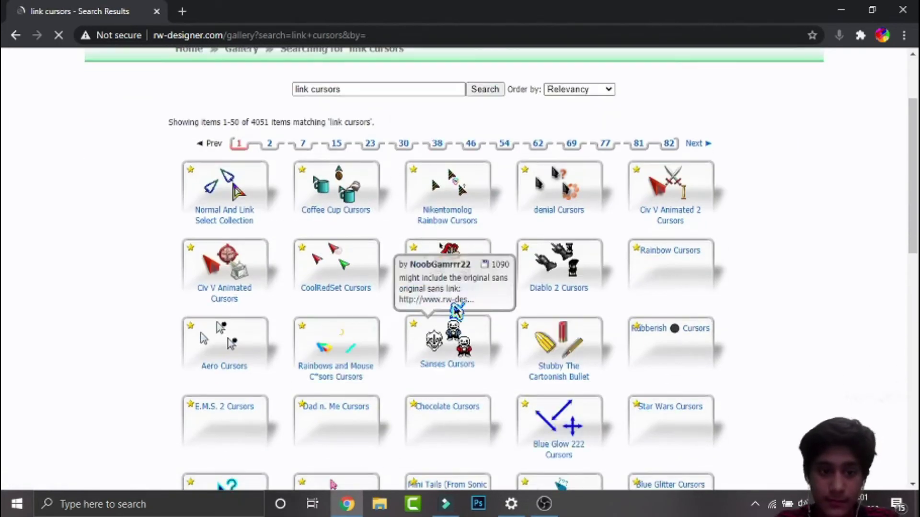
scroll(504, 252, "down", 2)
scroll(503, 251, "down", 2)
scroll(338, 288, "down", 3)
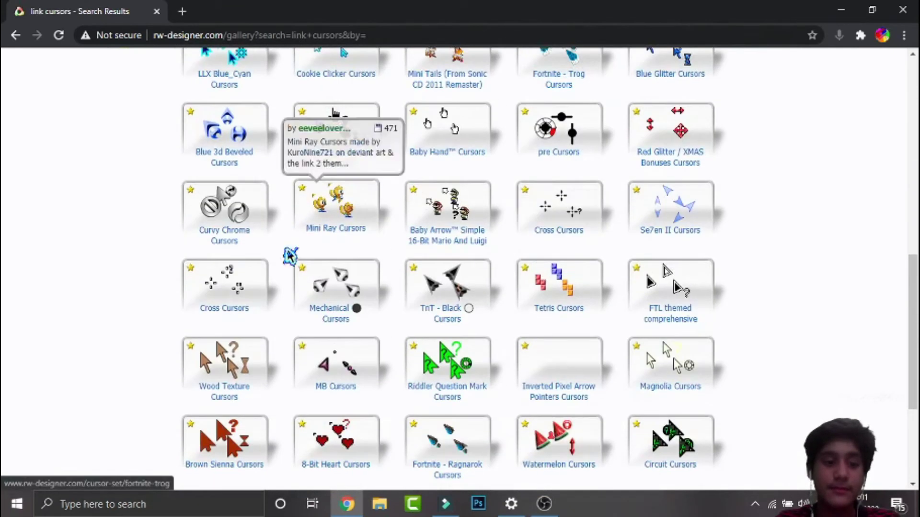
scroll(446, 287, "down", 3)
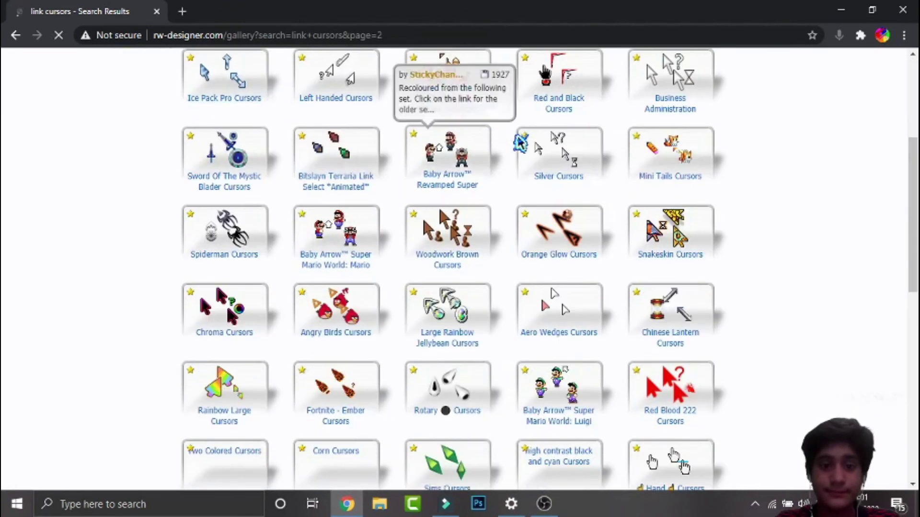
scroll(560, 287, "down", 3)
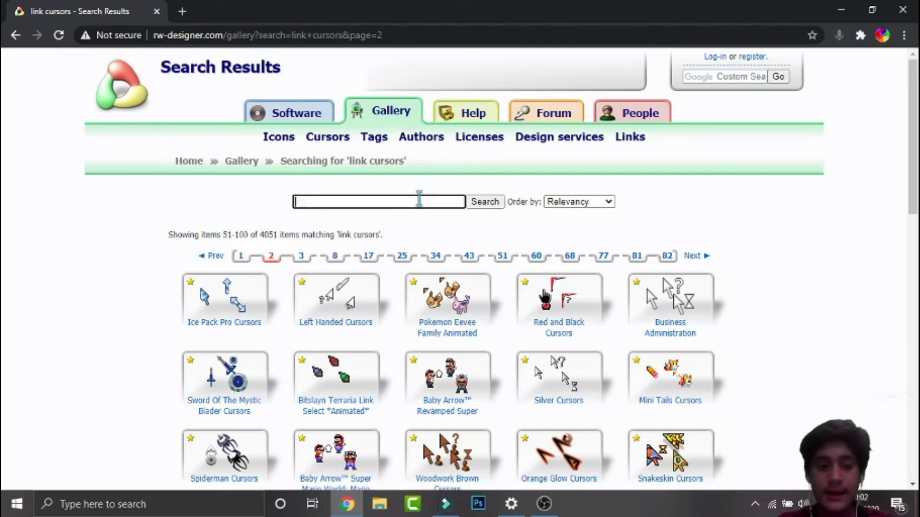
type("electric")
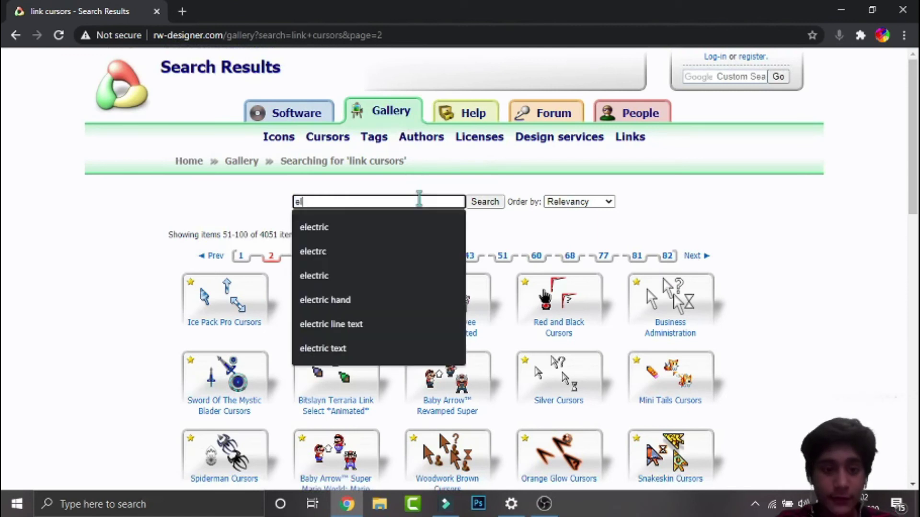
Search the gallery for 'electric lnk' and open the Electric Cyan Blue Fire set
left_click(365, 202)
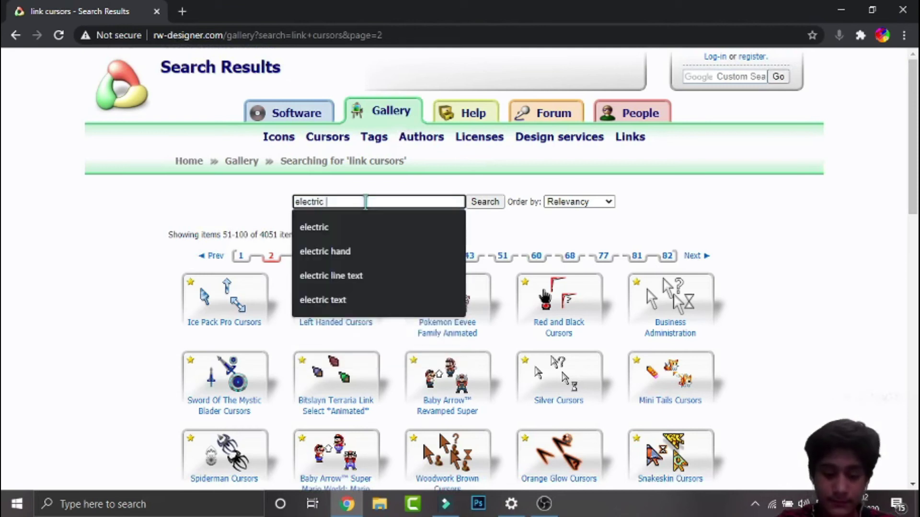
type("lnk")
key("Return")
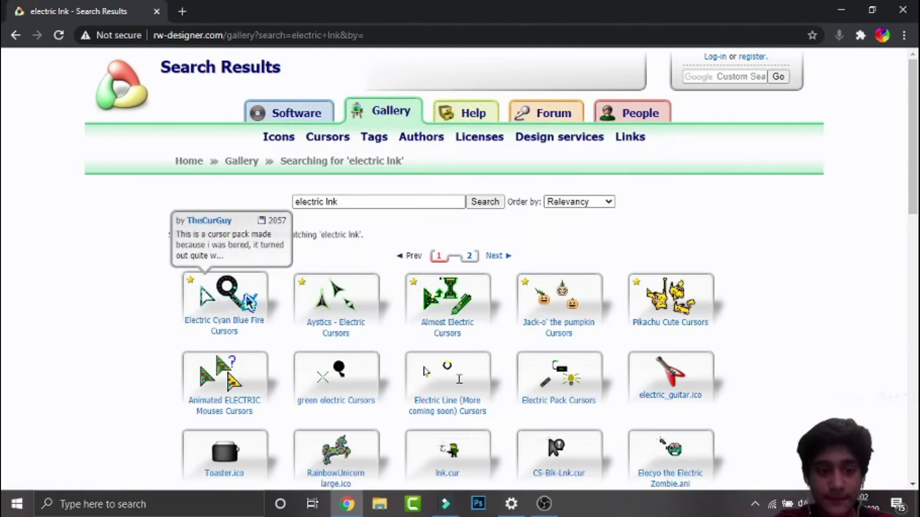
left_click(224, 299)
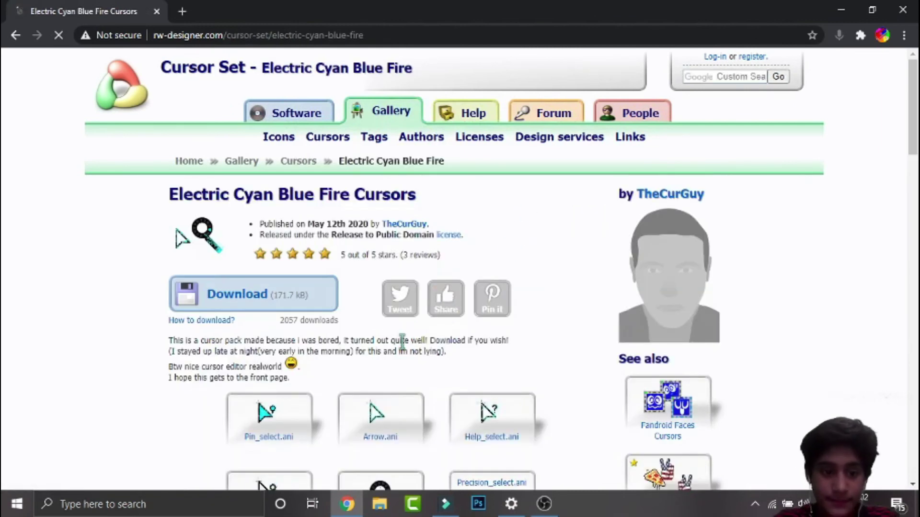
scroll(434, 197, "down", 3)
scroll(510, 392, "down", 3)
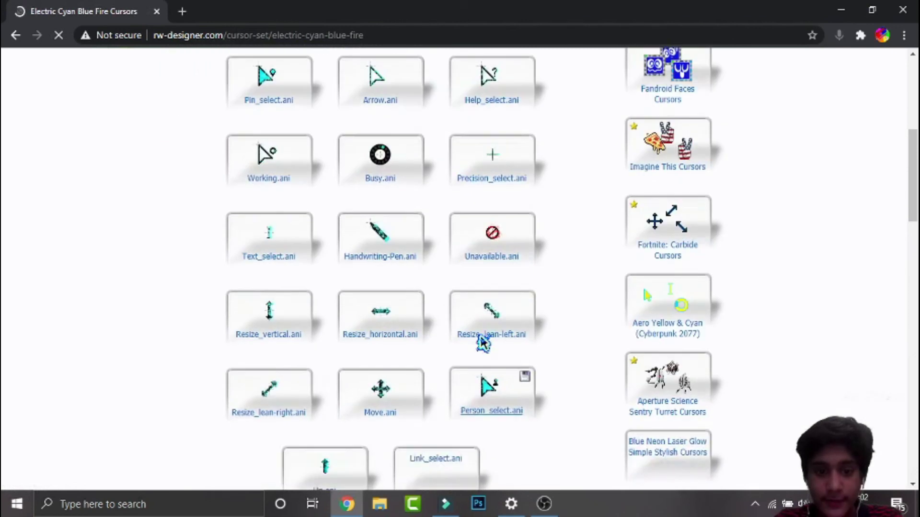
scroll(432, 324, "down", 4)
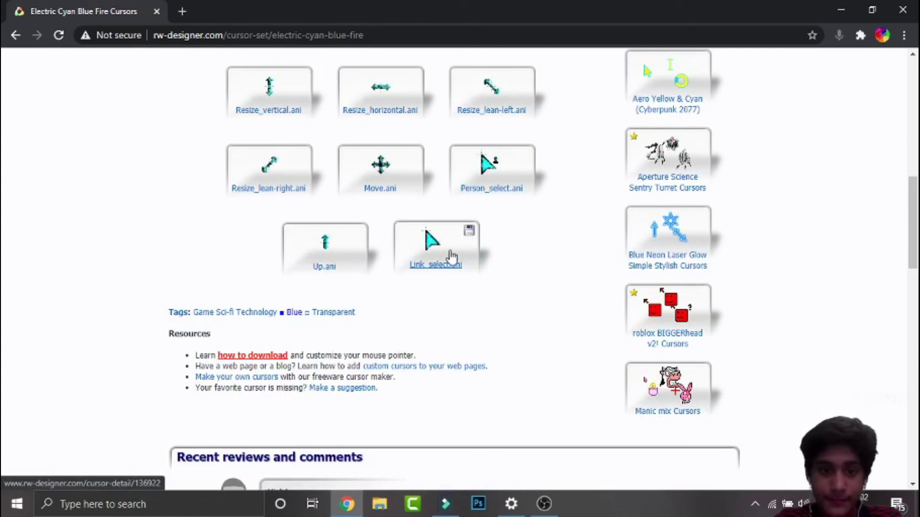
scroll(451, 255, "up", 4)
scroll(446, 216, "up", 4)
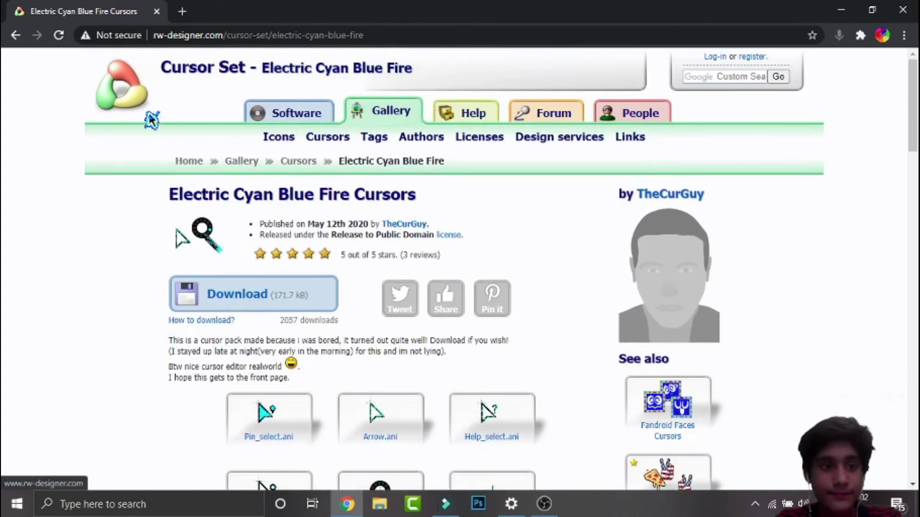
scroll(460, 259, "down", 3)
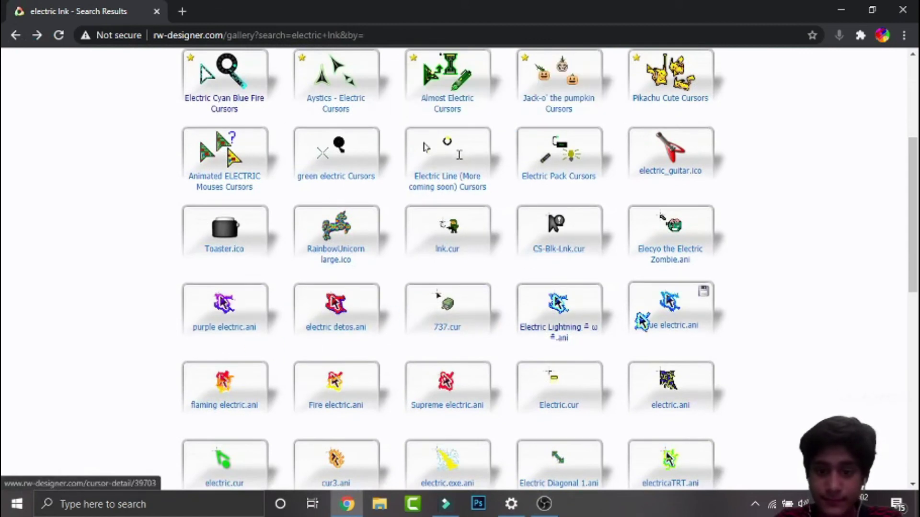
mouse_move(558, 305)
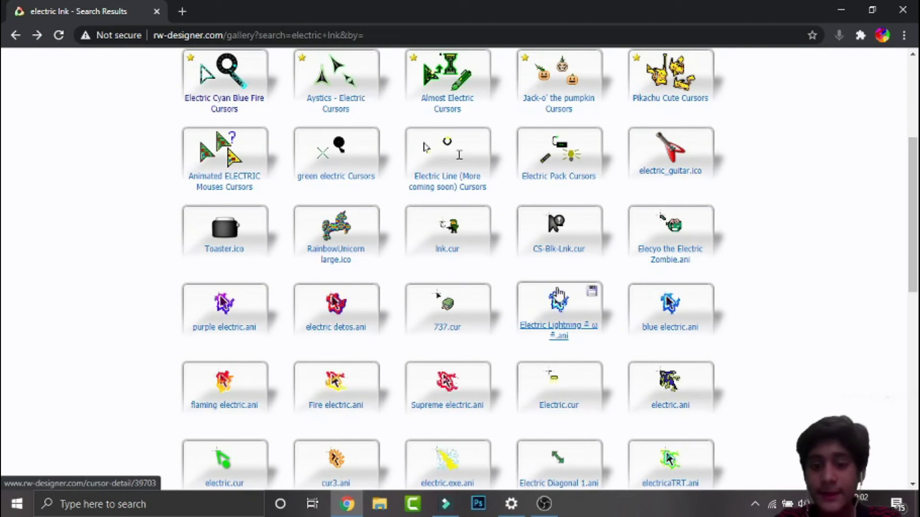
scroll(556, 296, "down", 2)
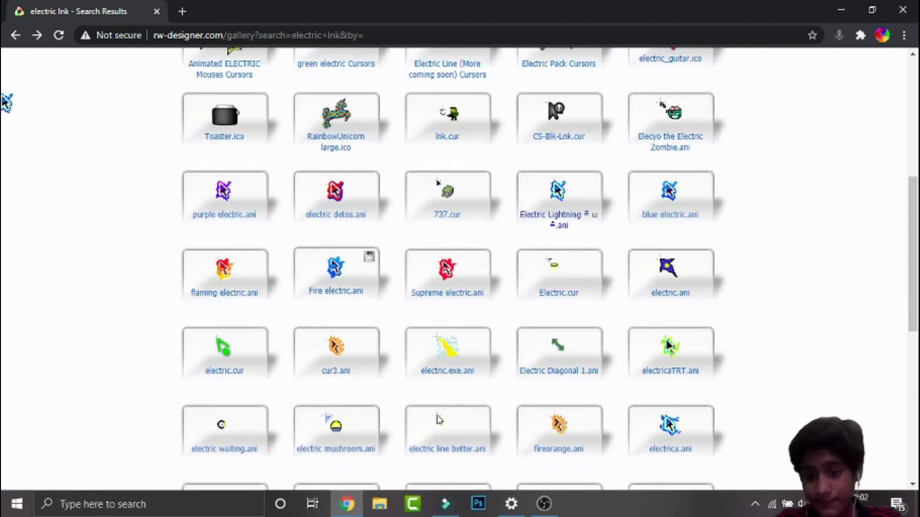
scroll(555, 296, "down", 2)
scroll(555, 296, "down", 4)
scroll(555, 296, "down", 3)
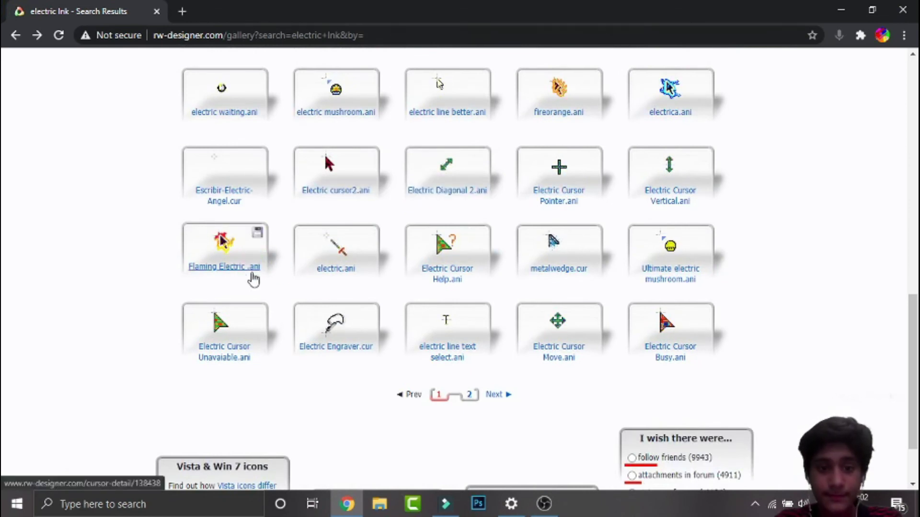
Return to the 'electric lnk' results and move to page 2
right_click(807, 354)
left_click(763, 396)
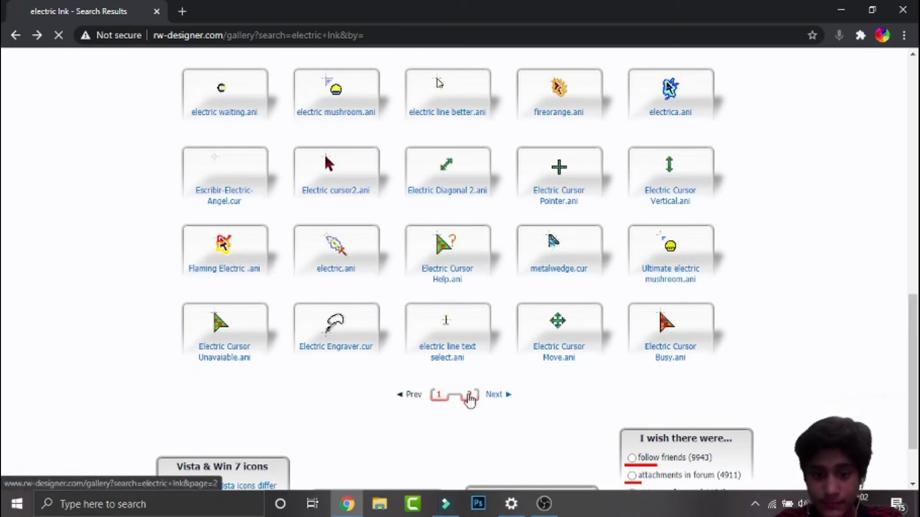
left_click(494, 395)
scroll(460, 313, "down", 3)
scroll(460, 313, "down", 3)
scroll(501, 271, "down", 2)
scroll(501, 272, "down", 2)
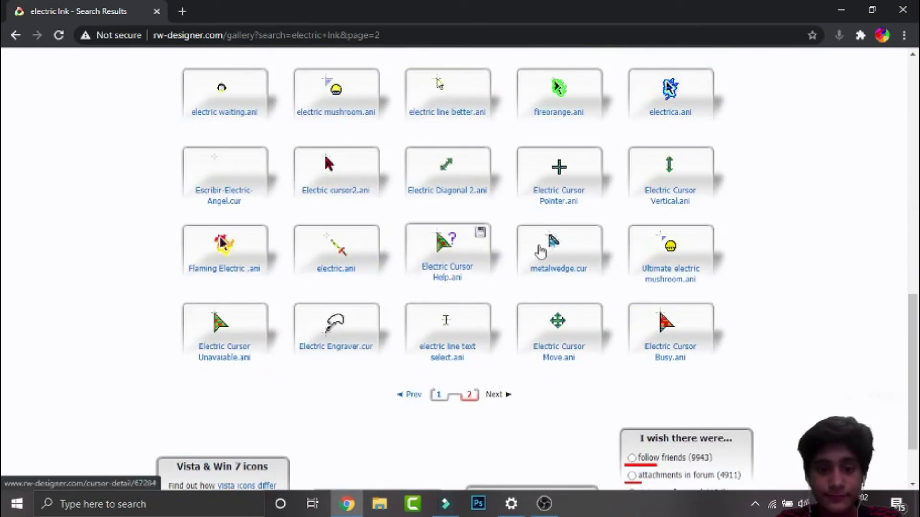
scroll(686, 302, "up", 3)
scroll(780, 352, "up", 3)
scroll(780, 309, "up", 3)
scroll(770, 297, "up", 3)
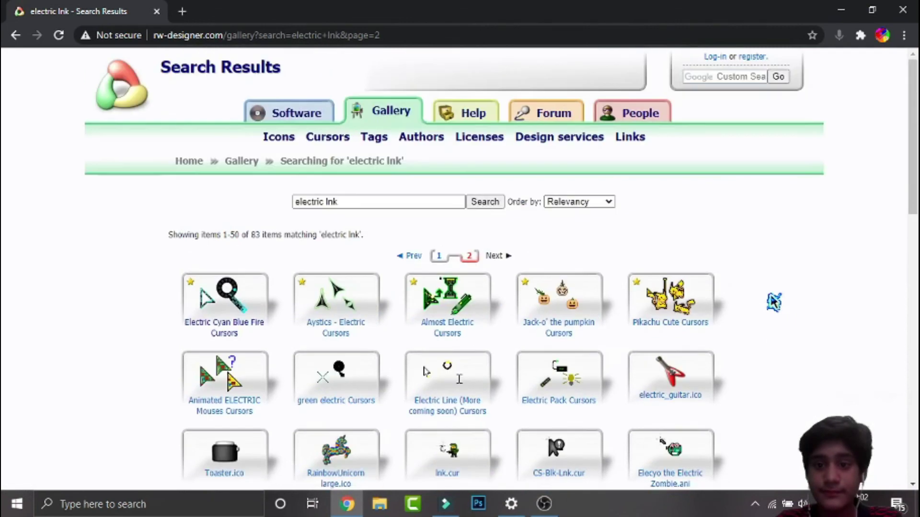
Open the electric_guitar.ico details page and select its heading text
left_click(687, 378)
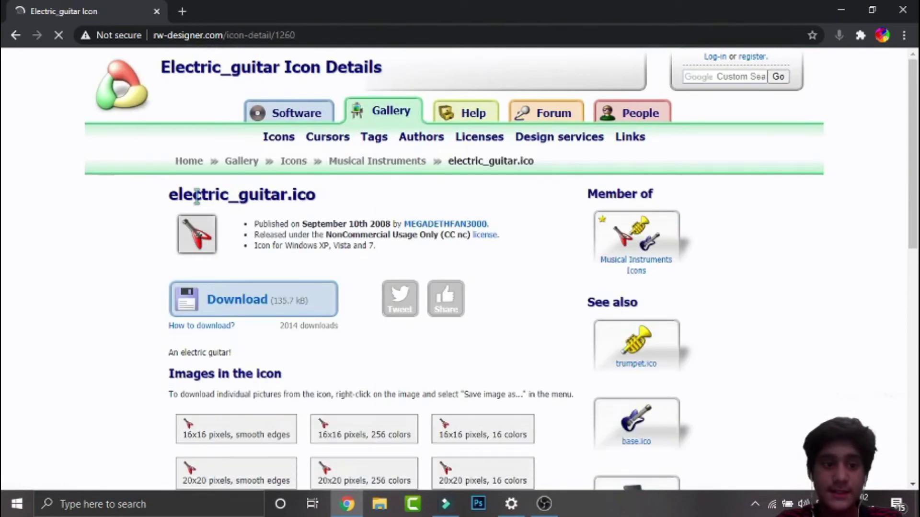
left_click_drag(171, 197, 320, 210)
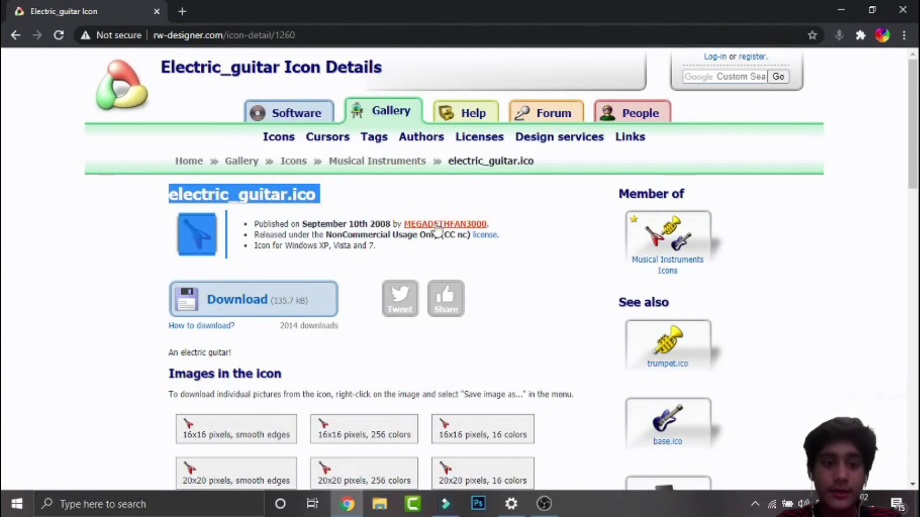
Close the browser and the Mouse settings window to reveal the Windows 10 desktop
left_click(157, 12)
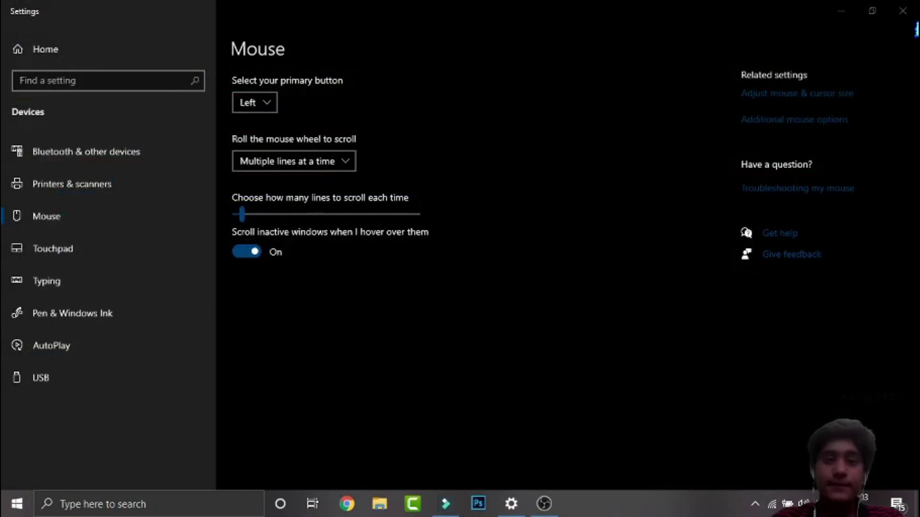
left_click(903, 11)
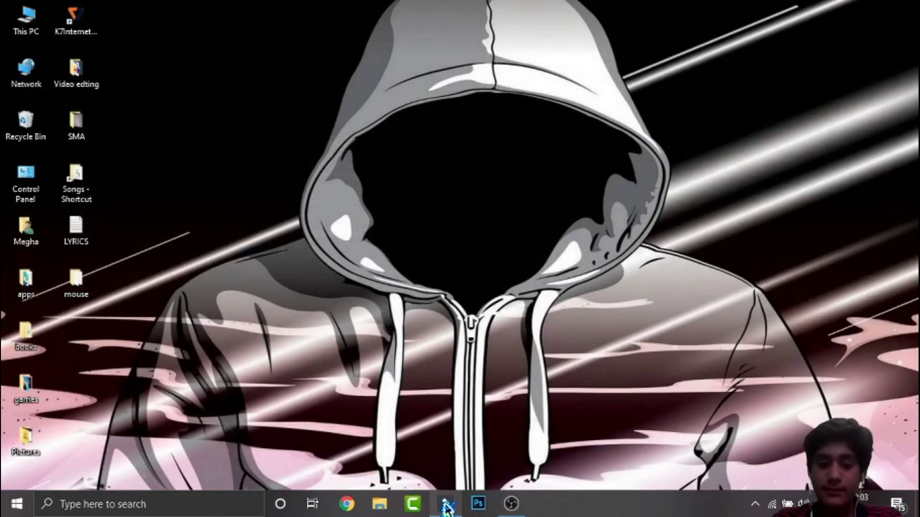